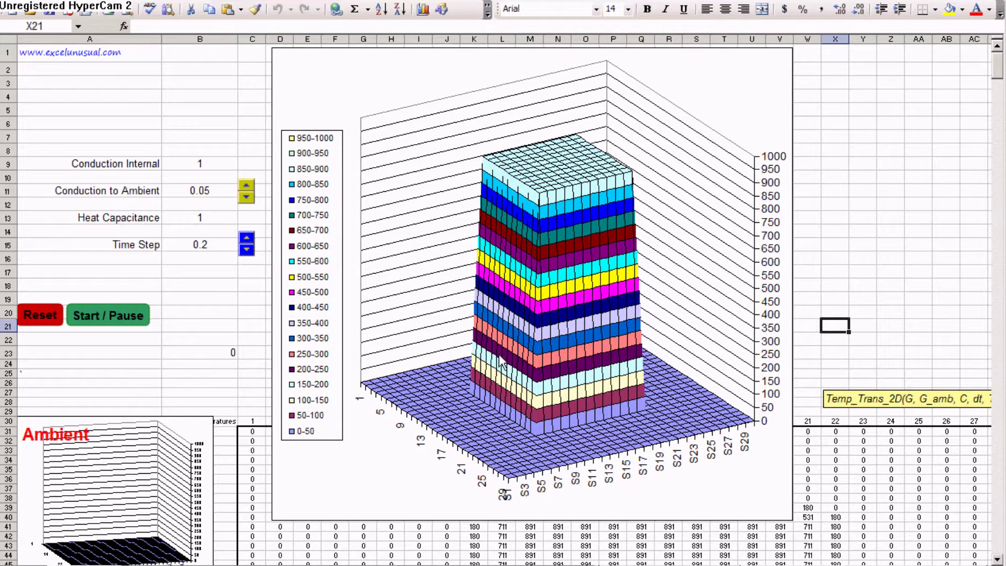
- Run, reset and resume the hot-block heat animation, then close Excel without saving
{"action": "left_click", "coordinate": [105, 320]}
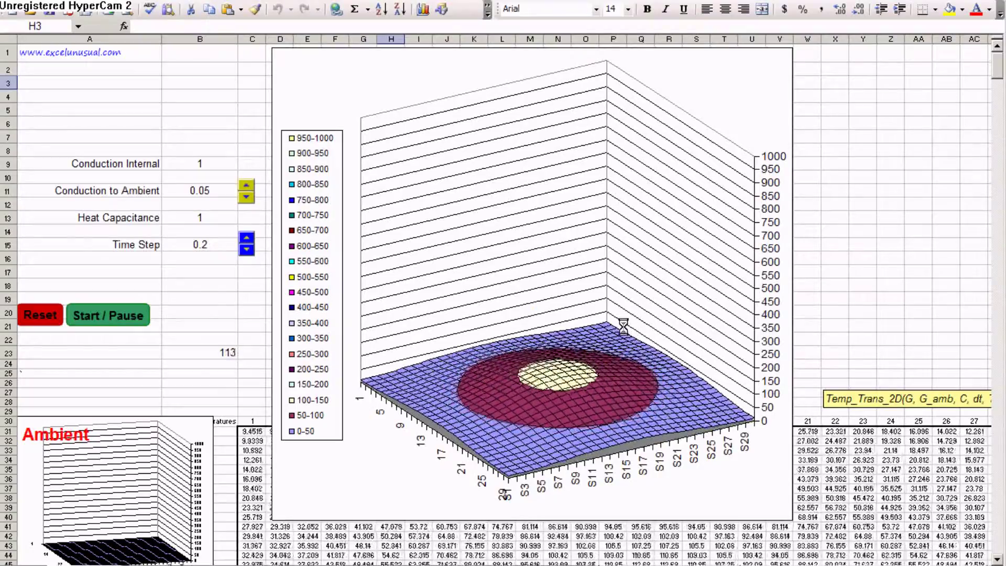
{"action": "left_click", "coordinate": [32, 315]}
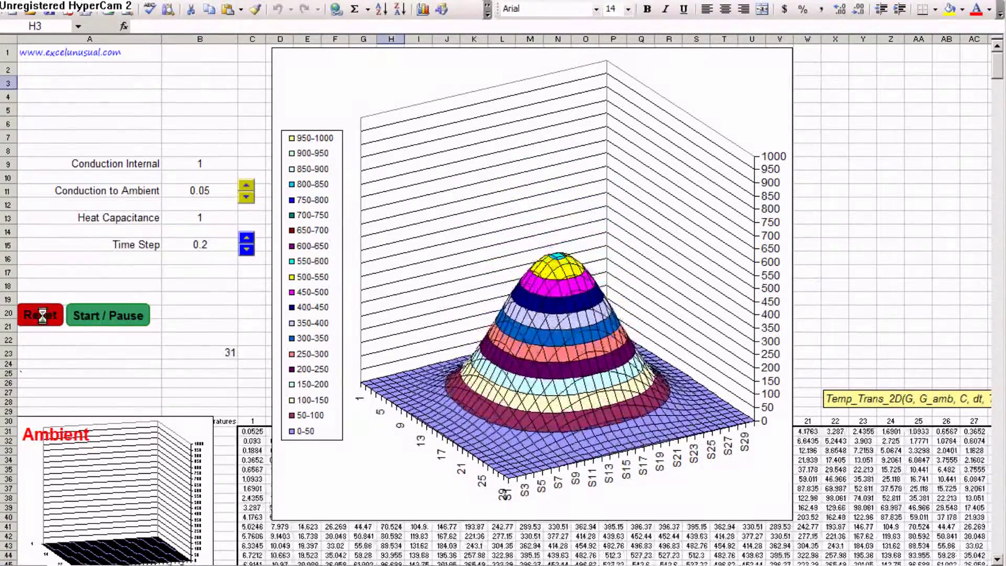
{"action": "left_click", "coordinate": [42, 316]}
{"action": "left_click", "coordinate": [119, 320]}
{"action": "left_click", "coordinate": [118, 324]}
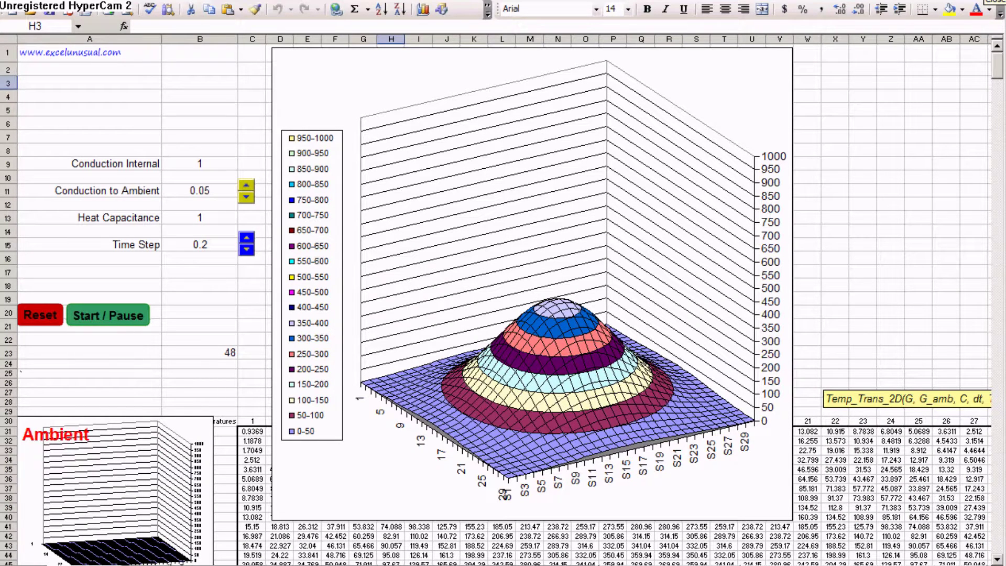
{"action": "left_click", "coordinate": [1001, 2]}
{"action": "left_click", "coordinate": [506, 393]}
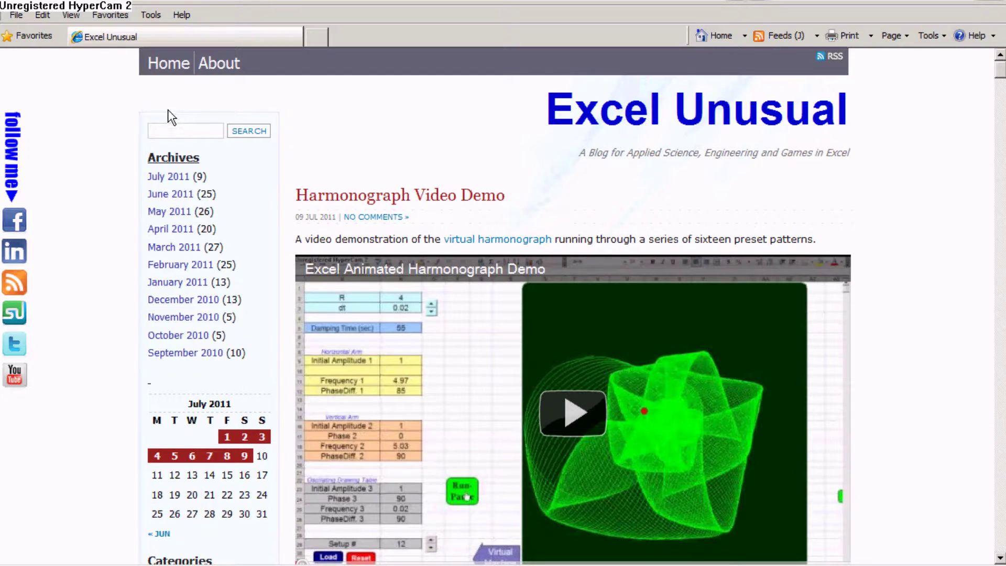
- Search the blog for 'heat transfer' and open the Basic 2D Animated Heat Transfer Model post
{"action": "left_click", "coordinate": [166, 129]}
{"action": "key", "text": "Return"}
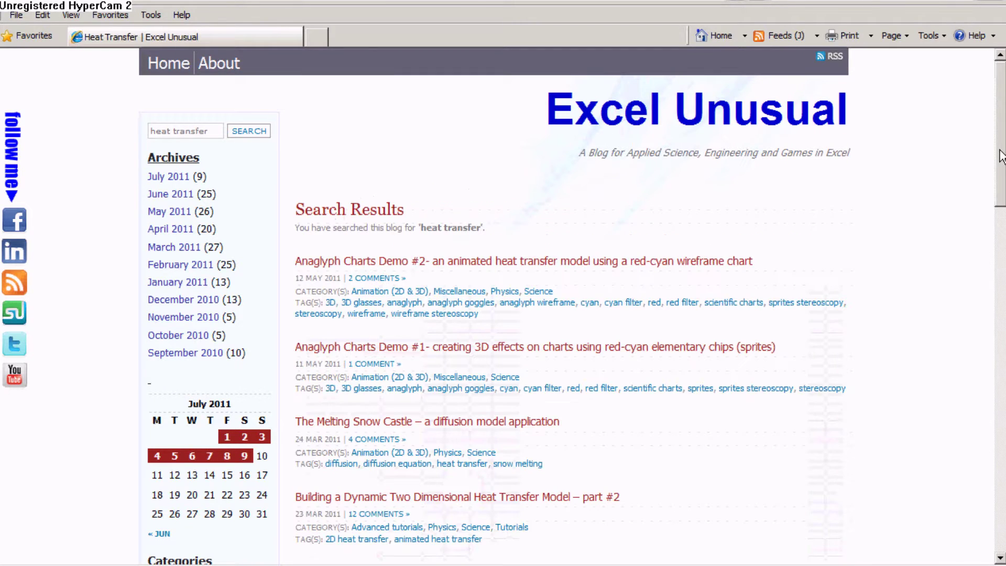
{"action": "left_click_drag", "start_coordinate": [1000, 155], "coordinate": [1000, 315]}
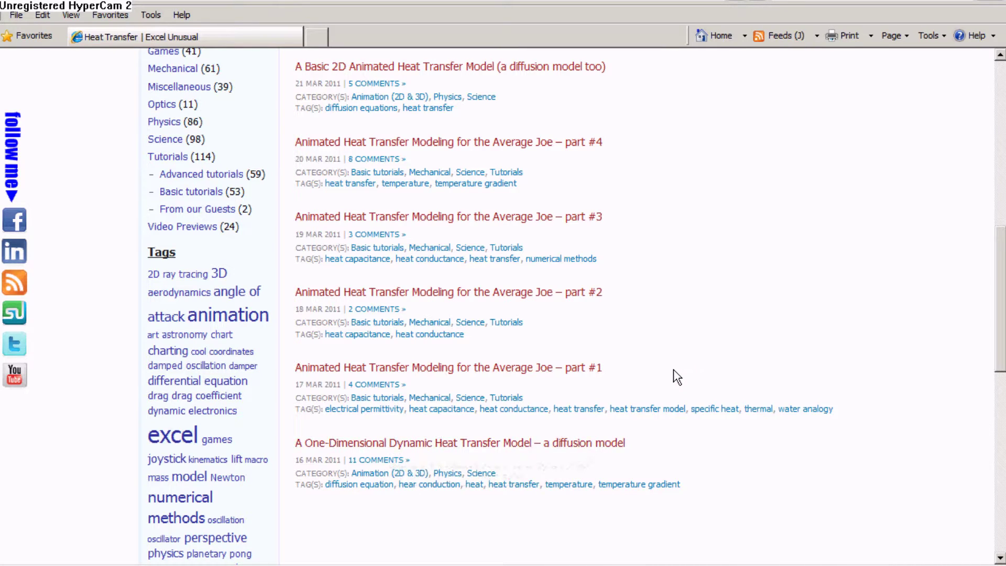
{"action": "scroll", "coordinate": [673, 368], "scroll_direction": "up", "scroll_amount": 2}
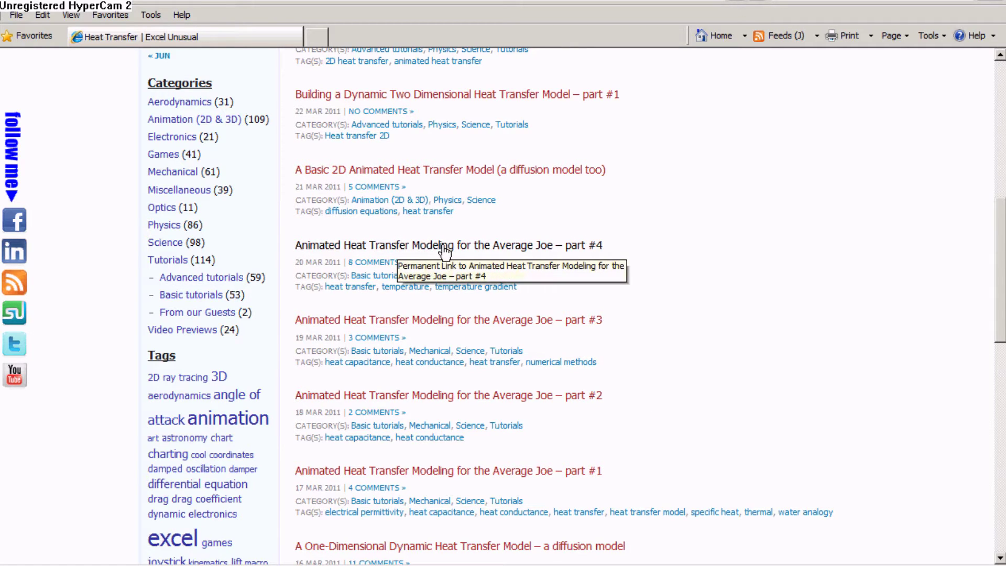
{"action": "scroll", "coordinate": [523, 250], "scroll_direction": "up", "scroll_amount": 1}
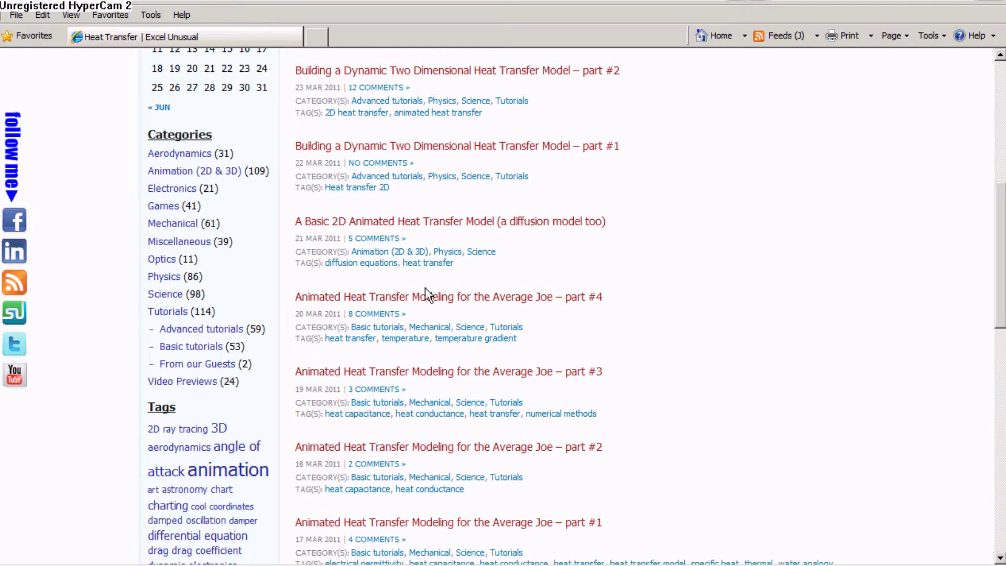
{"action": "scroll", "coordinate": [485, 288], "scroll_direction": "up", "scroll_amount": 3}
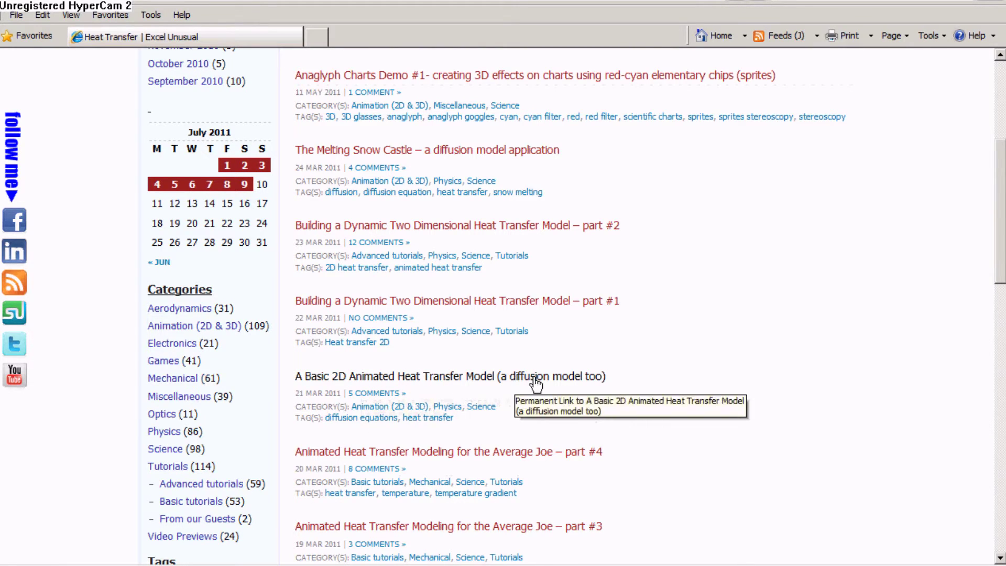
{"action": "left_click", "coordinate": [474, 377]}
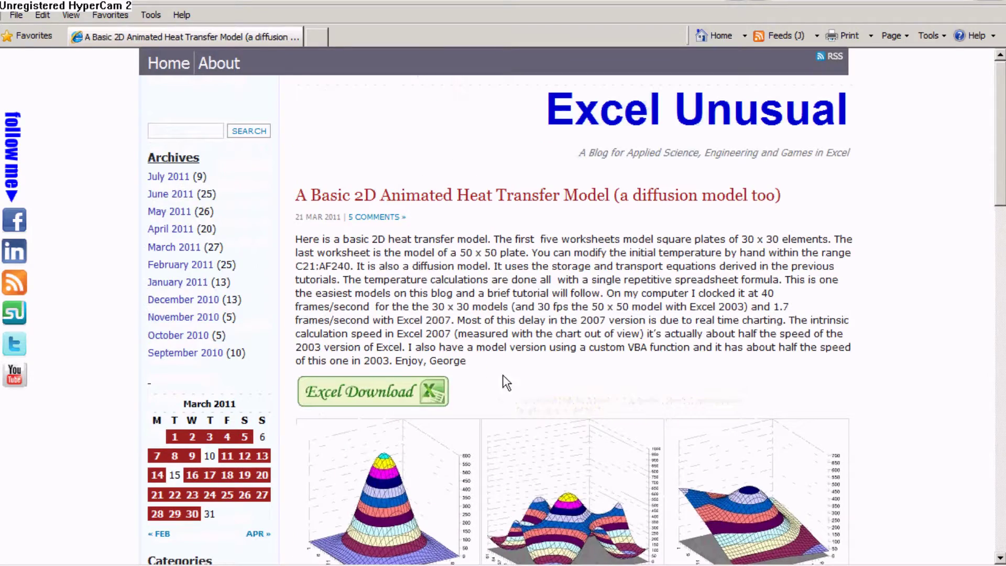
- Read through the post and download its Heat_Transfer_2D_Basic.xls workbook
{"action": "scroll", "coordinate": [596, 381], "scroll_direction": "down", "scroll_amount": 3}
{"action": "scroll", "coordinate": [596, 380], "scroll_direction": "down", "scroll_amount": 2}
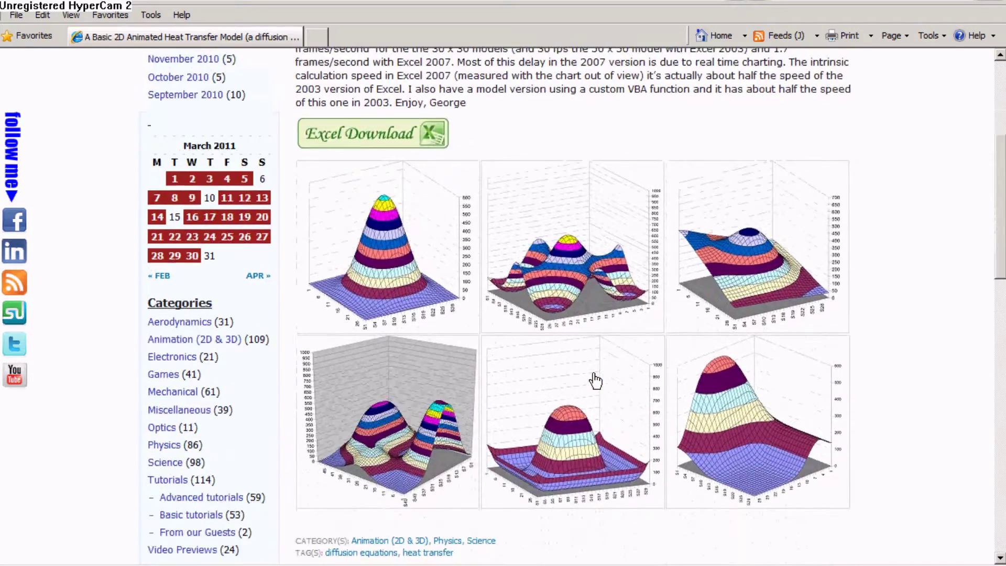
{"action": "scroll", "coordinate": [596, 381], "scroll_direction": "up", "scroll_amount": 4}
{"action": "scroll", "coordinate": [595, 381], "scroll_direction": "down", "scroll_amount": 1}
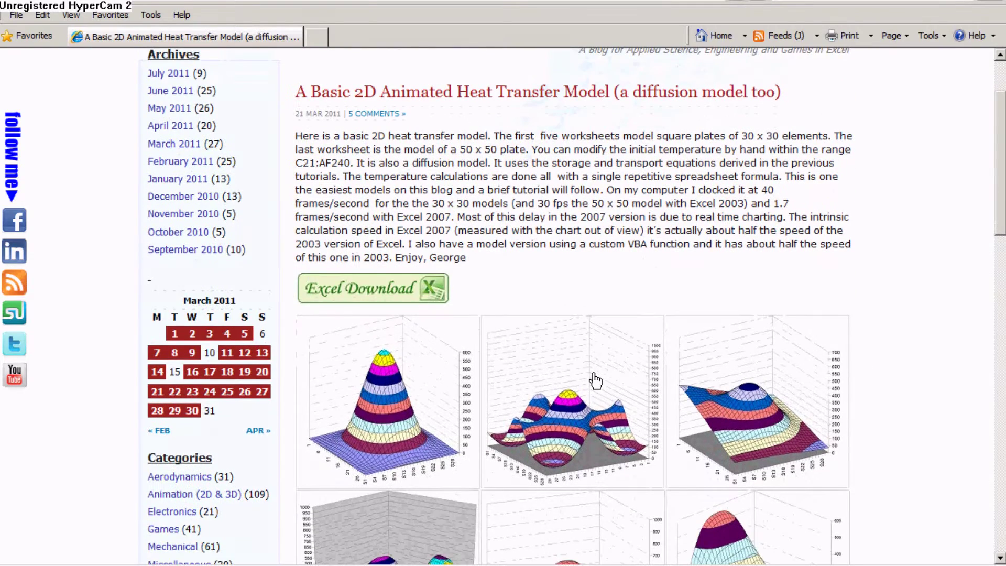
{"action": "scroll", "coordinate": [595, 380], "scroll_direction": "down", "scroll_amount": 1}
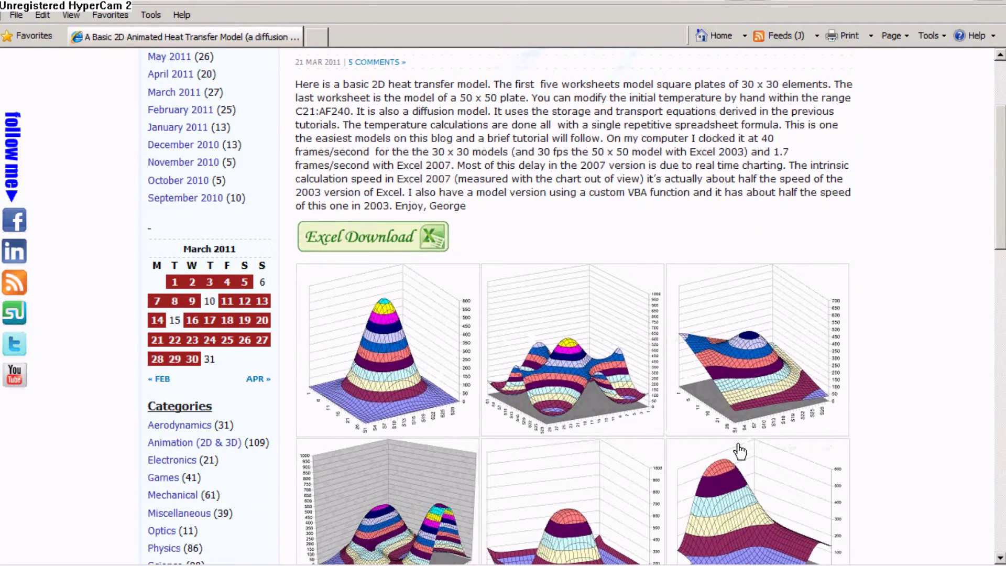
{"action": "scroll", "coordinate": [616, 314], "scroll_direction": "up", "scroll_amount": 1}
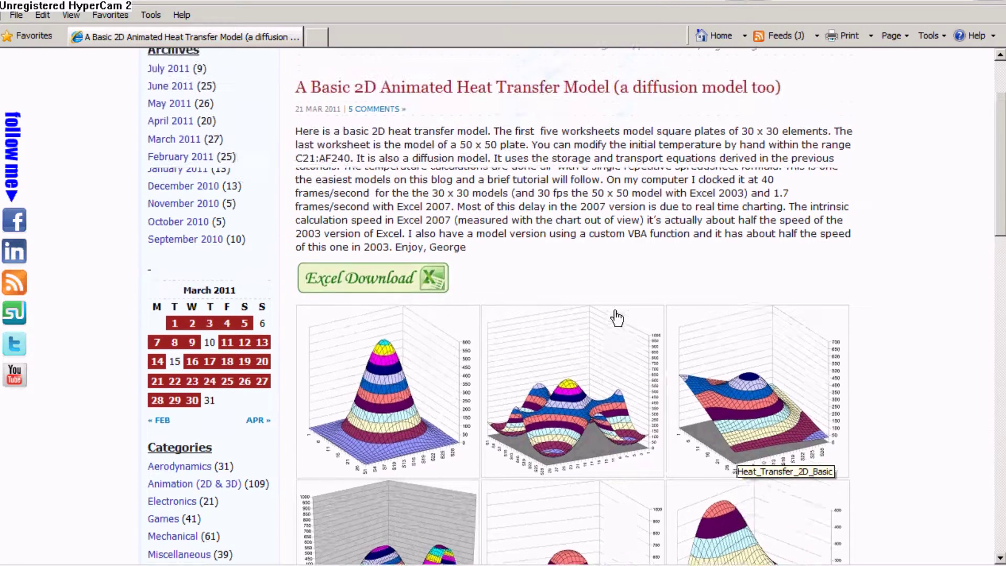
{"action": "scroll", "coordinate": [617, 317], "scroll_direction": "up", "scroll_amount": 1}
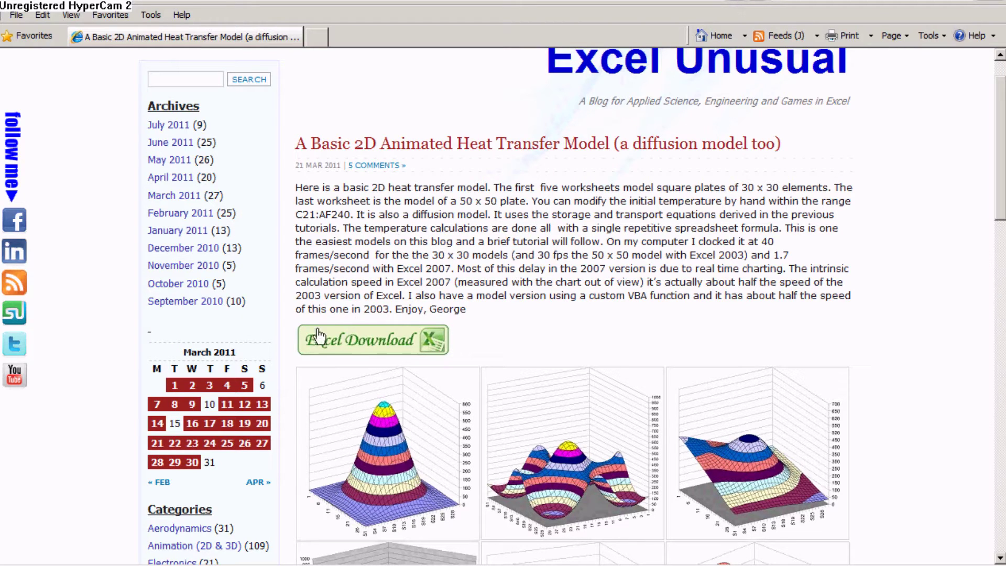
{"action": "left_click", "coordinate": [363, 345]}
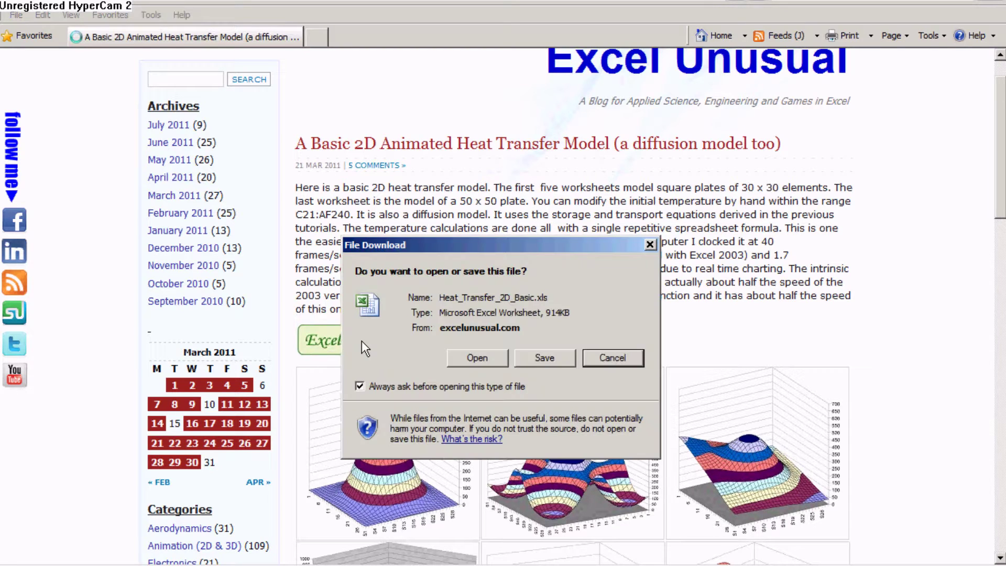
- Open Heat_Transfer_2D_Basic.xls from the download prompt, allowing it and choosing Read Only
{"action": "left_click", "coordinate": [478, 357]}
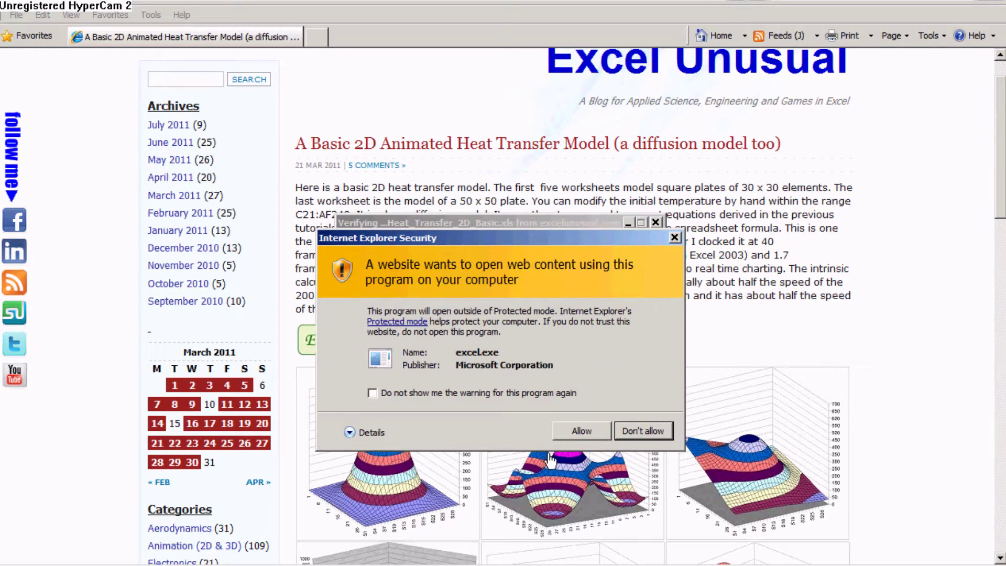
{"action": "left_click", "coordinate": [580, 426]}
{"action": "left_click", "coordinate": [640, 250]}
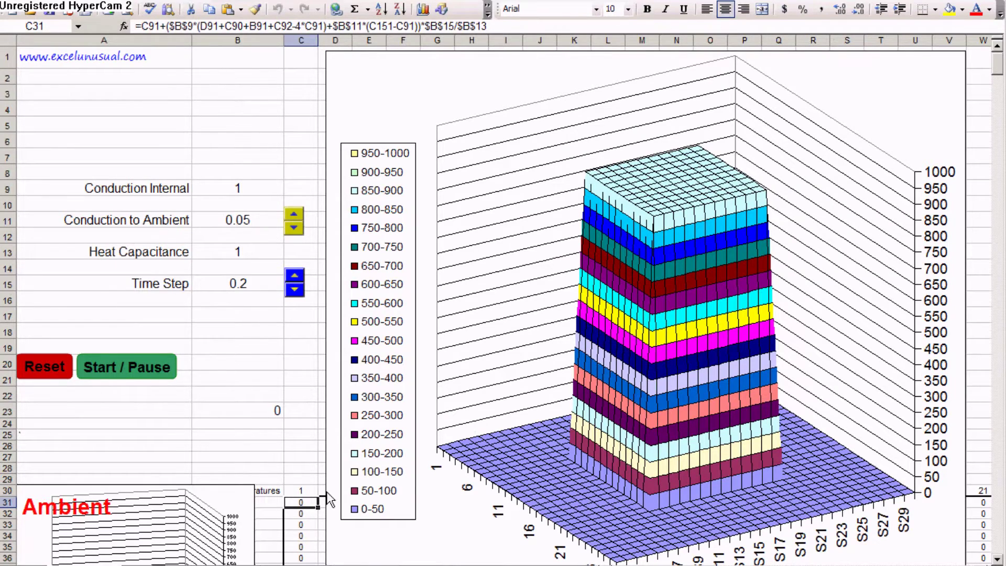
- Reset the hot-block model and run the heat simulation until it cools
{"action": "left_click", "coordinate": [47, 370]}
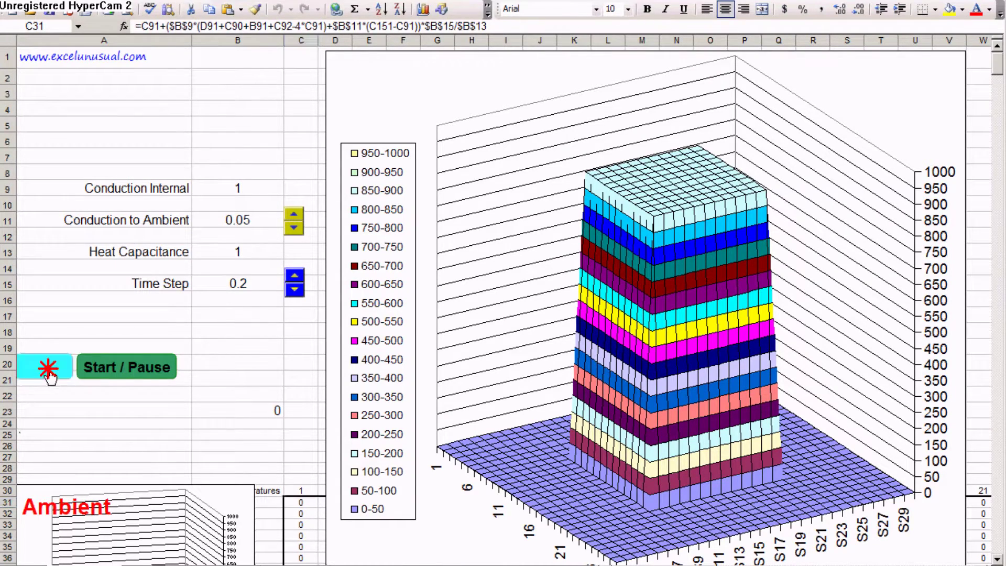
{"action": "left_click", "coordinate": [127, 369]}
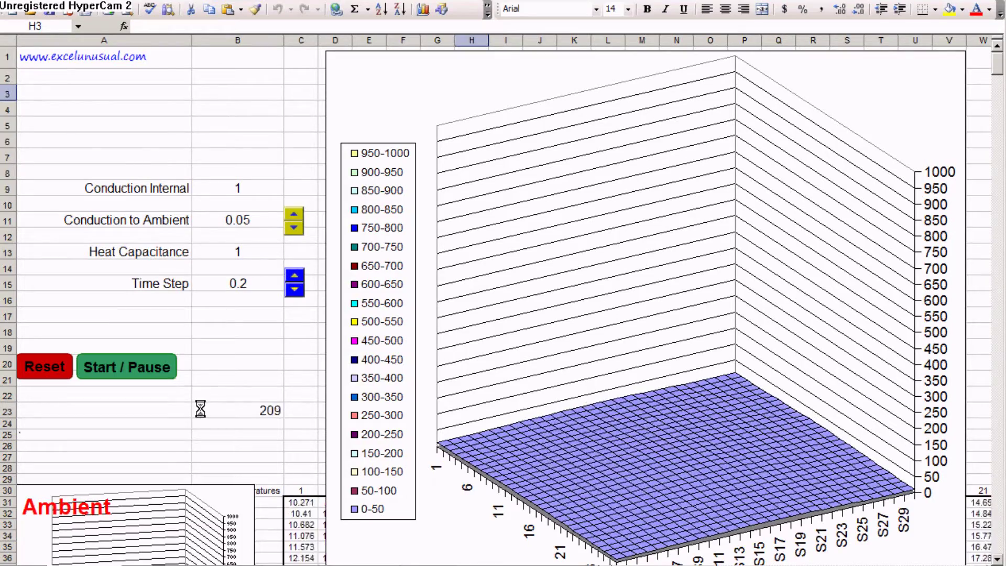
{"action": "scroll", "coordinate": [204, 445], "scroll_direction": "down", "scroll_amount": 2}
{"action": "scroll", "coordinate": [125, 263], "scroll_direction": "up", "scroll_amount": 2}
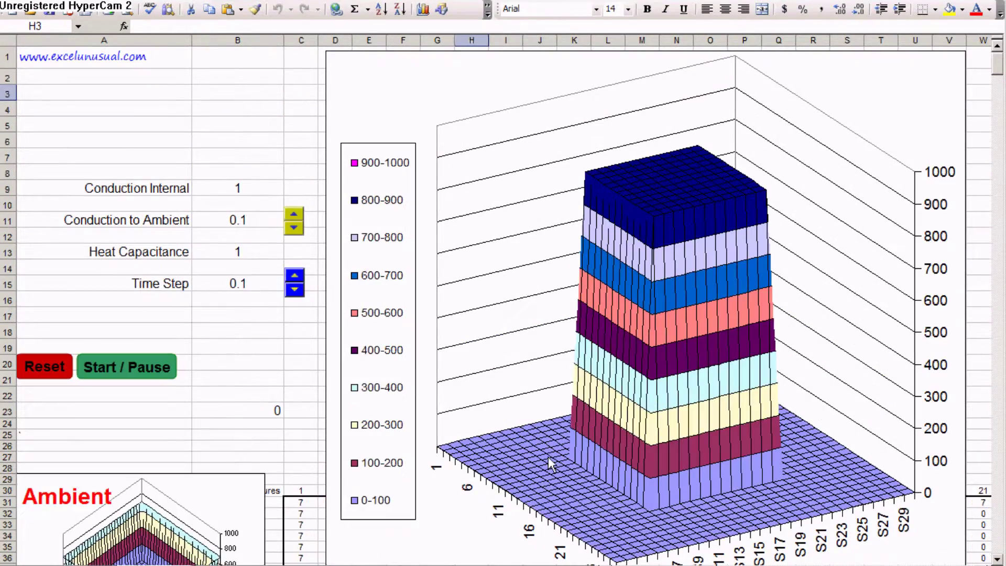
{"action": "scroll", "coordinate": [442, 377], "scroll_direction": "down", "scroll_amount": 2}
{"action": "scroll", "coordinate": [718, 269], "scroll_direction": "up", "scroll_amount": 2}
{"action": "scroll", "coordinate": [702, 400], "scroll_direction": "down", "scroll_amount": 2}
{"action": "scroll", "coordinate": [700, 399], "scroll_direction": "down", "scroll_amount": 2}
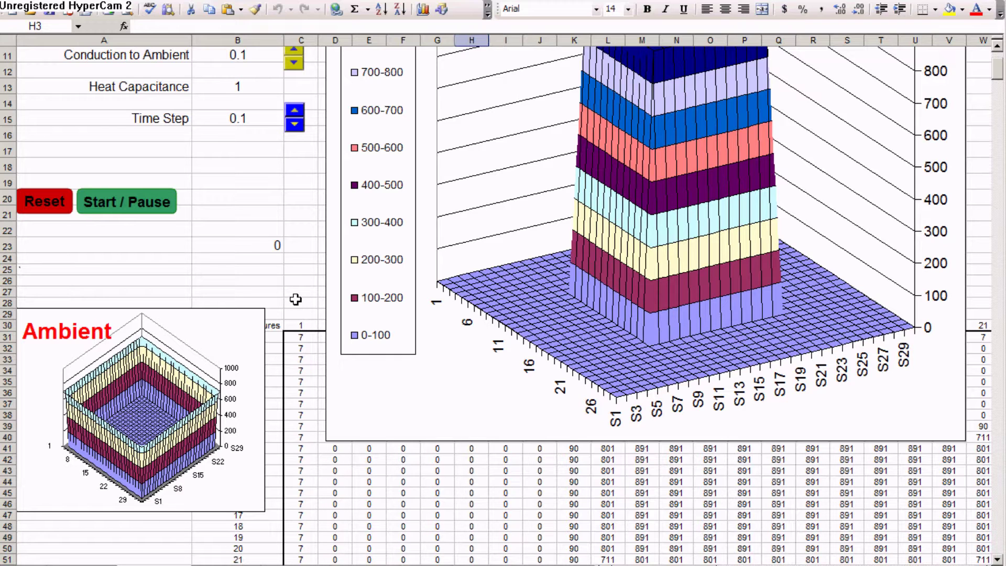
{"action": "scroll", "coordinate": [295, 299], "scroll_direction": "down", "scroll_amount": 5}
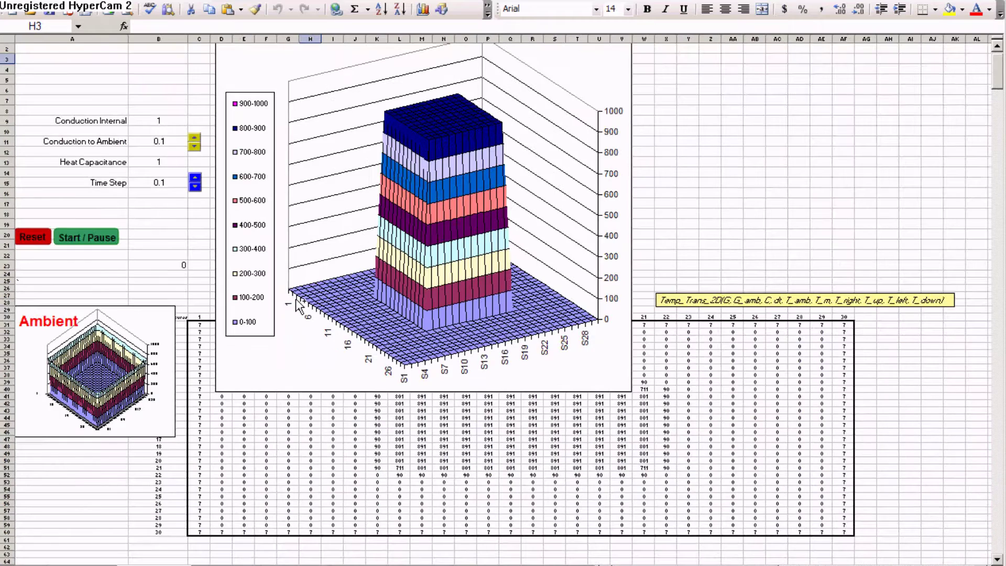
{"action": "scroll", "coordinate": [295, 300], "scroll_direction": "down", "scroll_amount": 9}
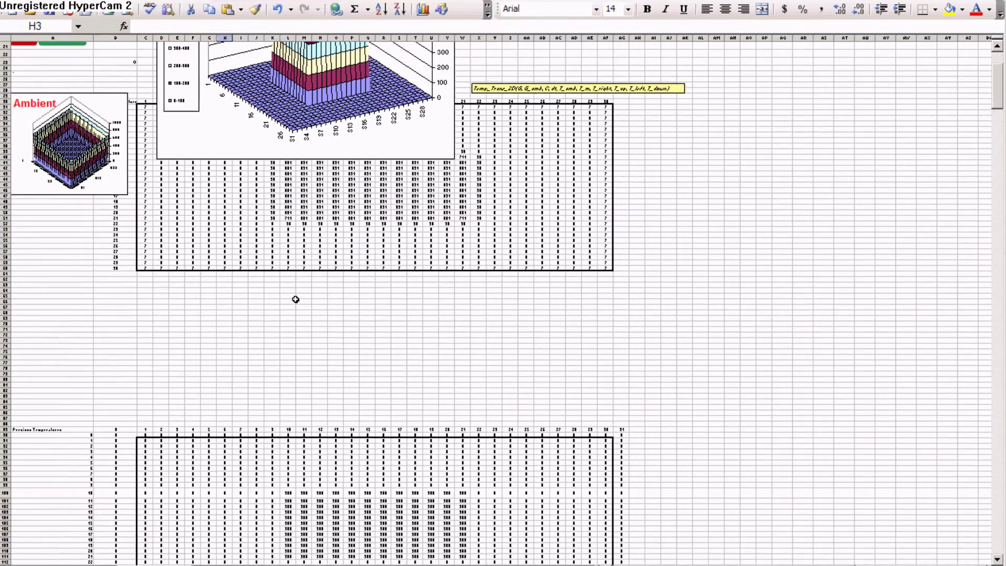
{"action": "scroll", "coordinate": [212, 199], "scroll_direction": "up", "scroll_amount": 2}
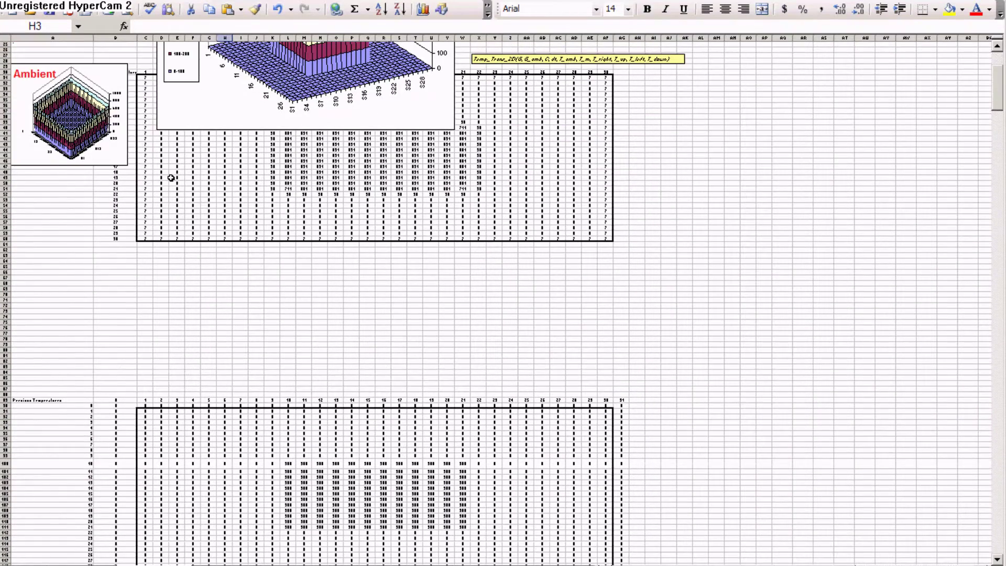
{"action": "scroll", "coordinate": [171, 178], "scroll_direction": "up", "scroll_amount": 2}
{"action": "scroll", "coordinate": [186, 417], "scroll_direction": "down", "scroll_amount": 20}
{"action": "scroll", "coordinate": [199, 407], "scroll_direction": "up", "scroll_amount": 5}
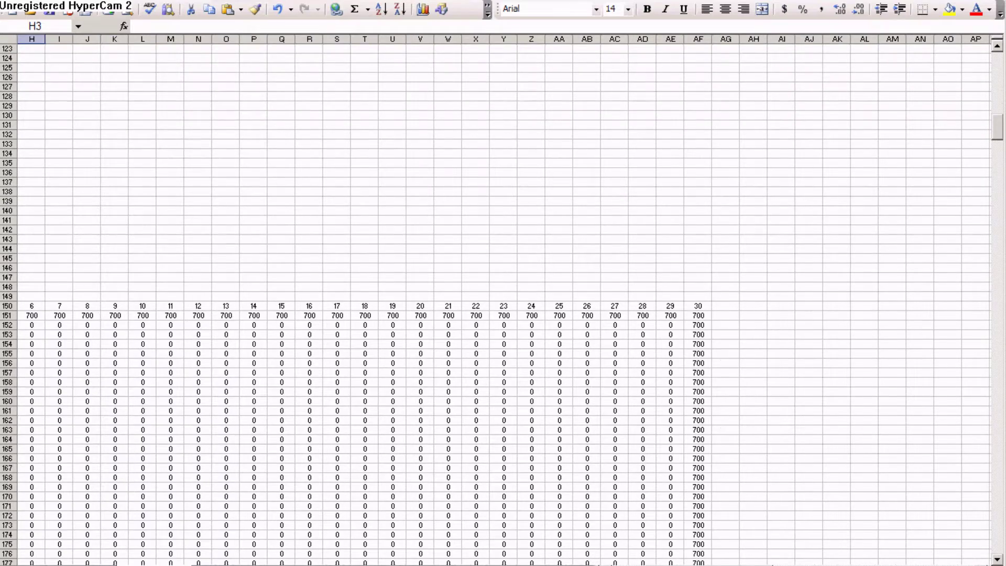
{"action": "scroll", "coordinate": [288, 386], "scroll_direction": "down", "scroll_amount": 3}
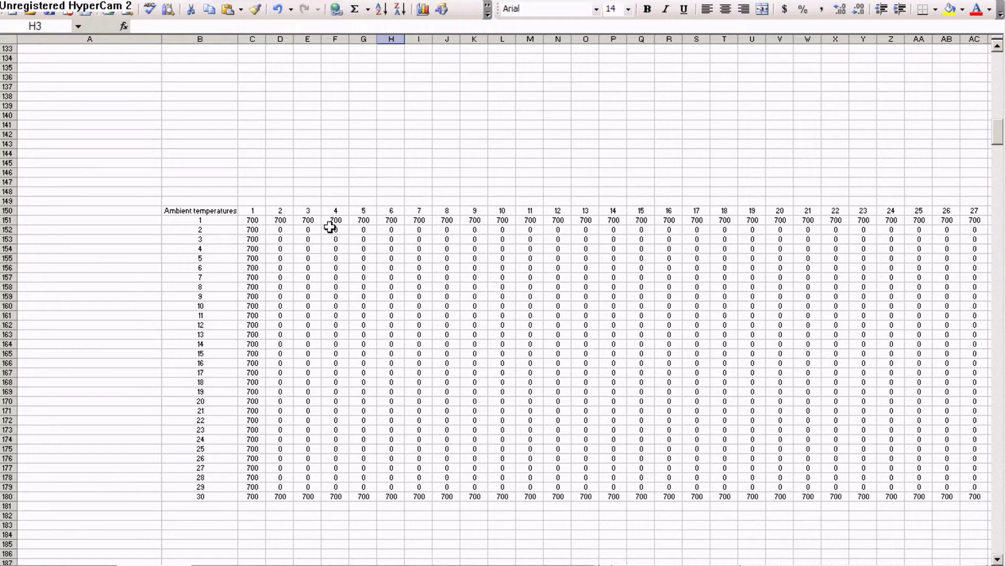
{"action": "left_click_drag", "start_coordinate": [314, 231], "coordinate": [413, 284]}
{"action": "scroll", "coordinate": [512, 339], "scroll_direction": "down", "scroll_amount": 18}
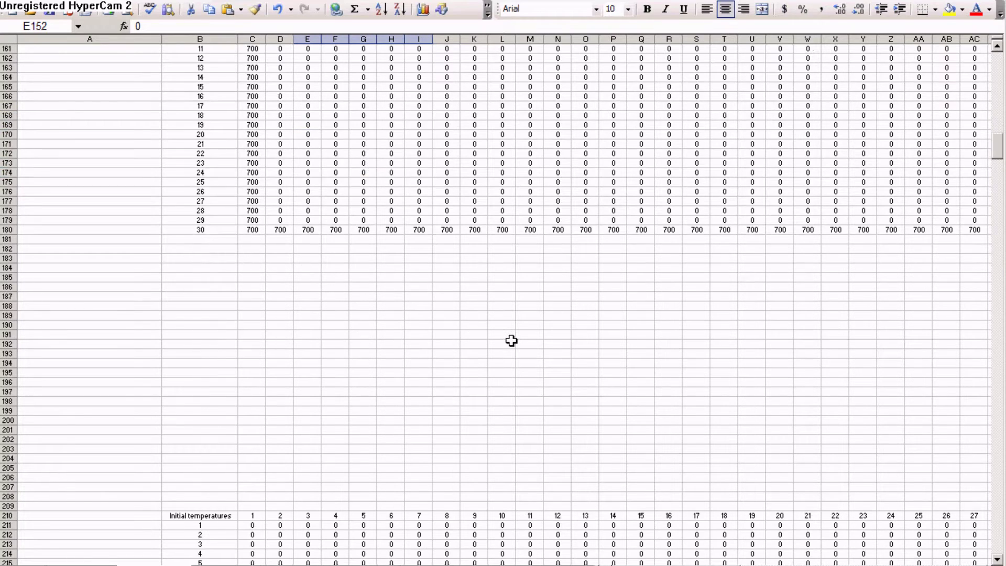
{"action": "scroll", "coordinate": [554, 323], "scroll_direction": "down", "scroll_amount": 2}
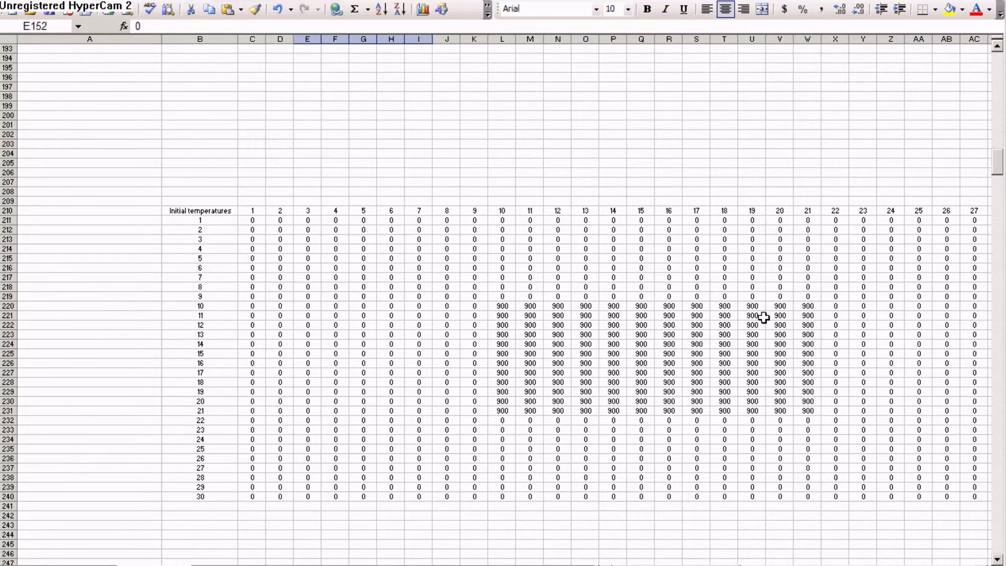
{"action": "left_click_drag", "start_coordinate": [495, 304], "coordinate": [804, 408]}
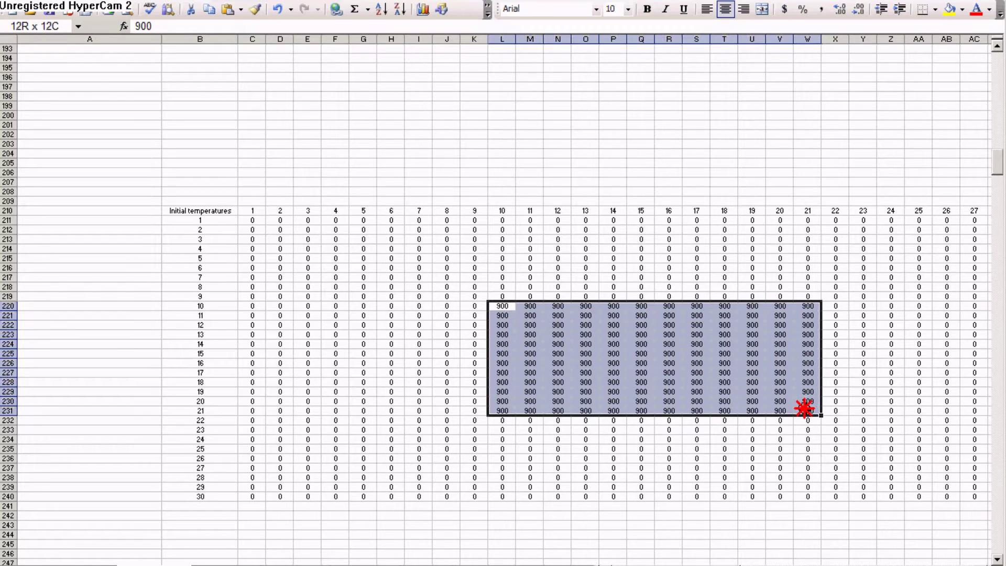
{"action": "left_click", "coordinate": [275, 233]}
{"action": "left_click", "coordinate": [251, 220]}
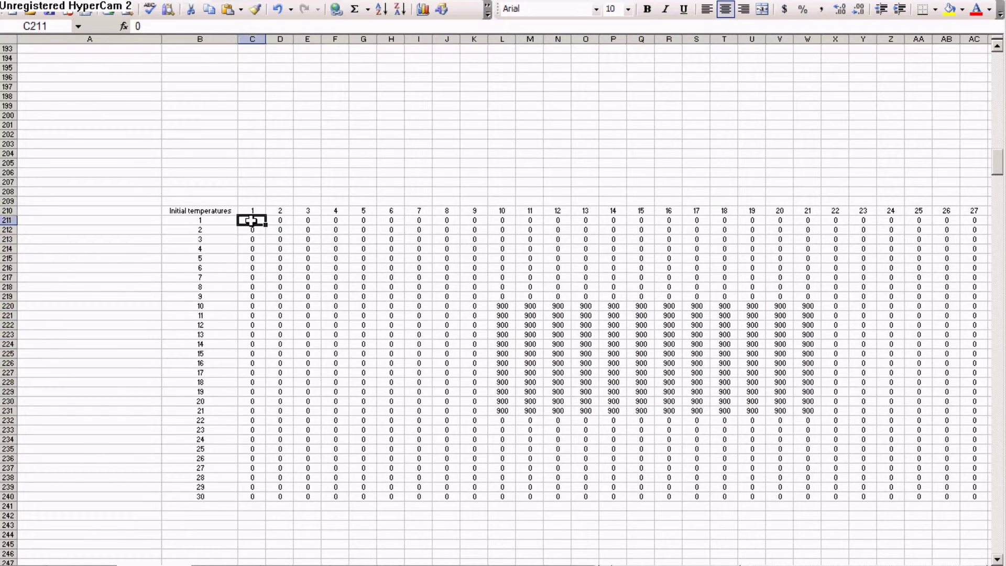
- Undo the trial fill twice to restore the 900-degree block and scroll back to the chart
{"action": "left_click_drag", "start_coordinate": [264, 220], "coordinate": [838, 334]}
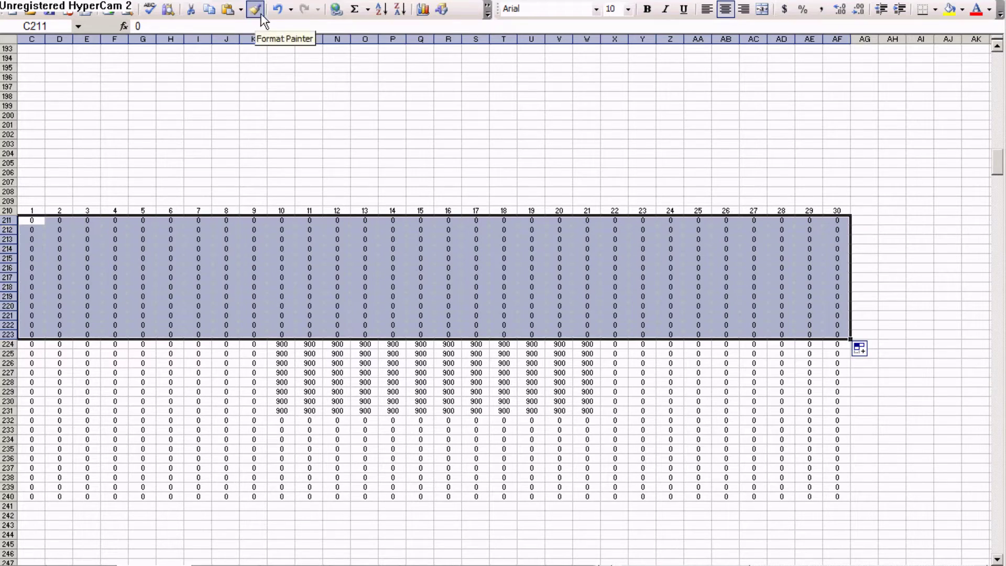
{"action": "left_click", "coordinate": [278, 10]}
{"action": "left_click", "coordinate": [541, 155]}
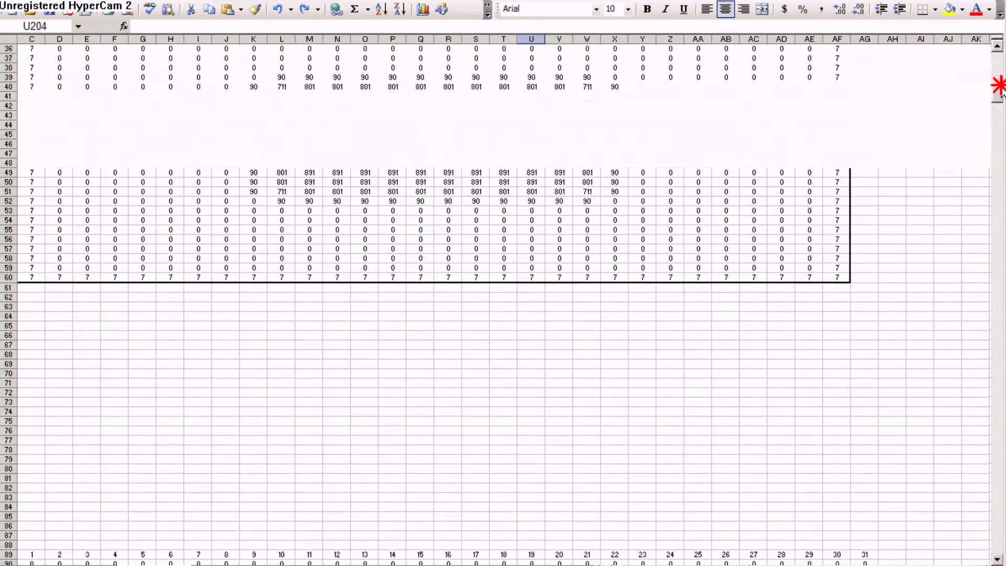
{"action": "left_click_drag", "start_coordinate": [1000, 93], "coordinate": [997, 55]}
{"action": "scroll", "coordinate": [727, 562], "scroll_direction": "left", "scroll_amount": 2}
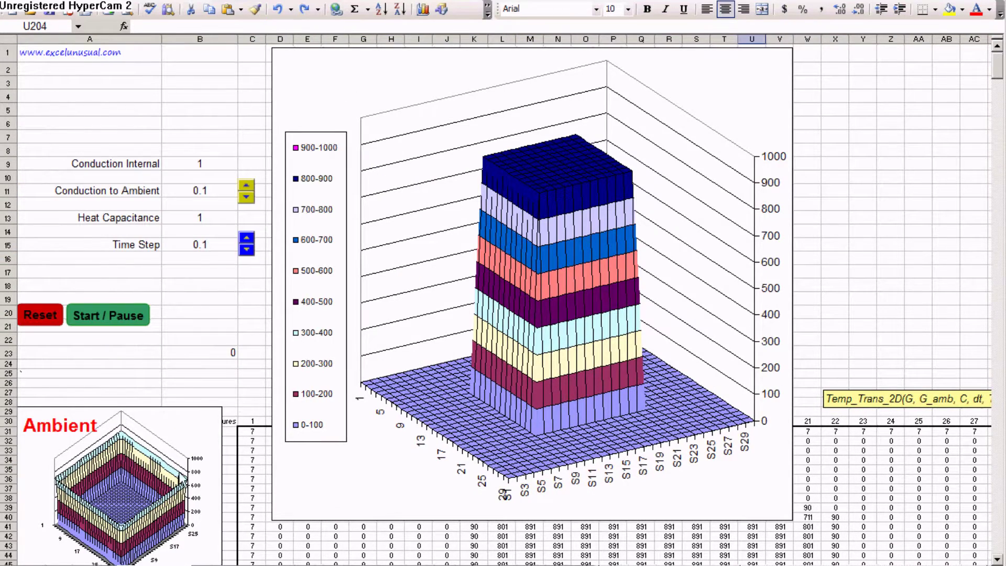
- Run the plate simulation, then reset it twice to restart from the hot block
{"action": "left_click", "coordinate": [137, 316]}
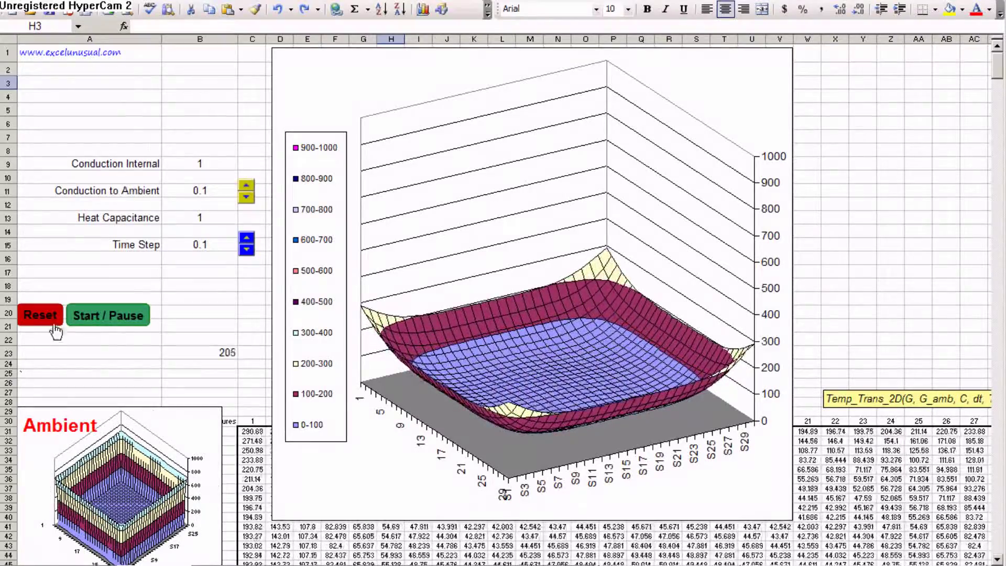
{"action": "left_click", "coordinate": [41, 315]}
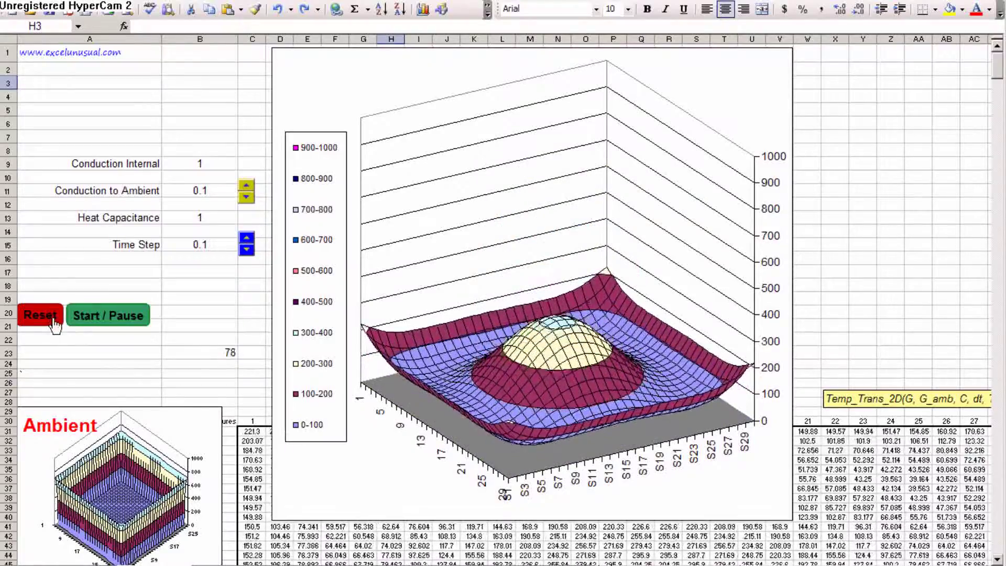
{"action": "left_click", "coordinate": [51, 318]}
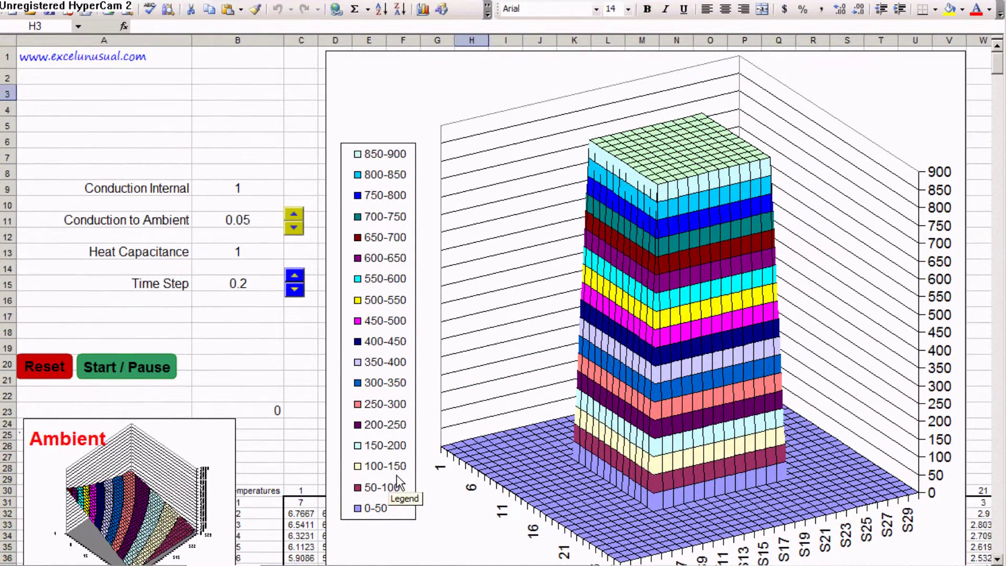
- Restart the tilted-plate heat model three times, then pause the simulation
{"action": "scroll", "coordinate": [293, 449], "scroll_direction": "down", "scroll_amount": 2}
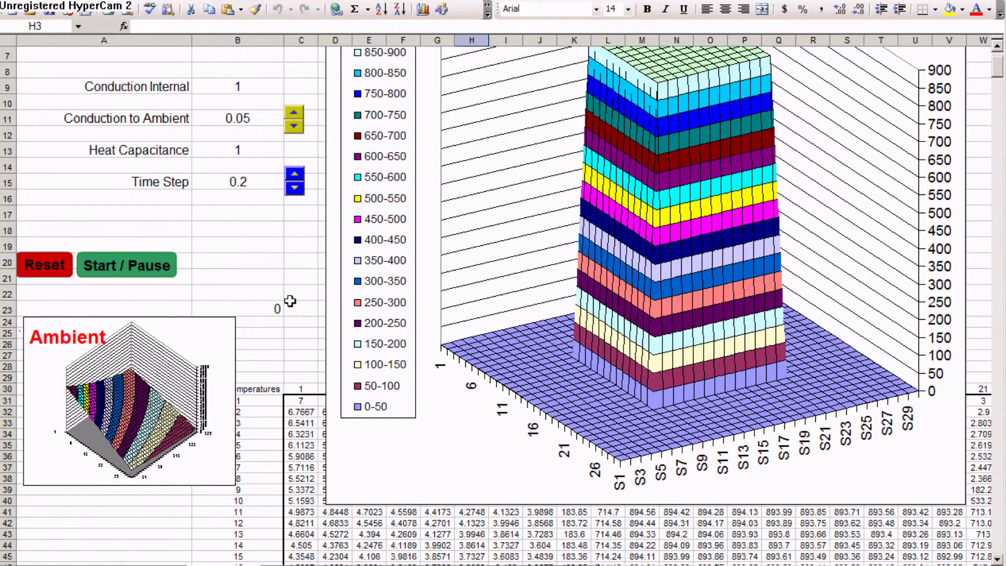
{"action": "scroll", "coordinate": [289, 300], "scroll_direction": "up", "scroll_amount": 2}
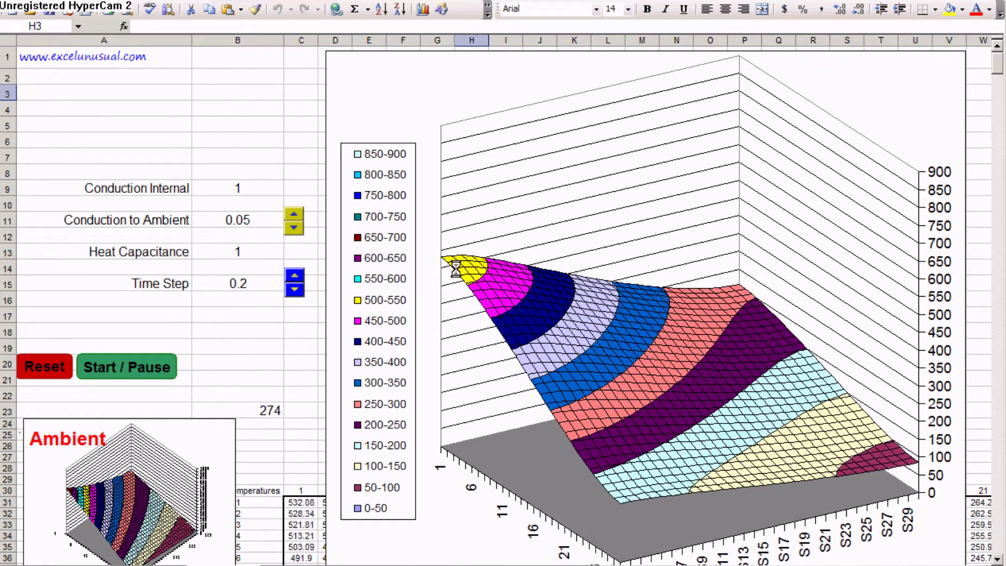
{"action": "left_click", "coordinate": [45, 373]}
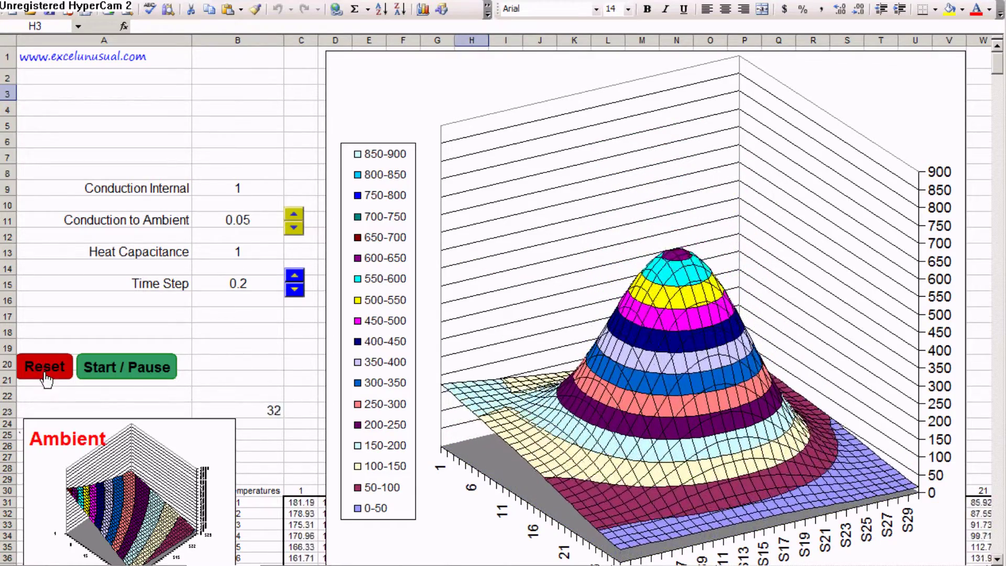
{"action": "left_click", "coordinate": [45, 373]}
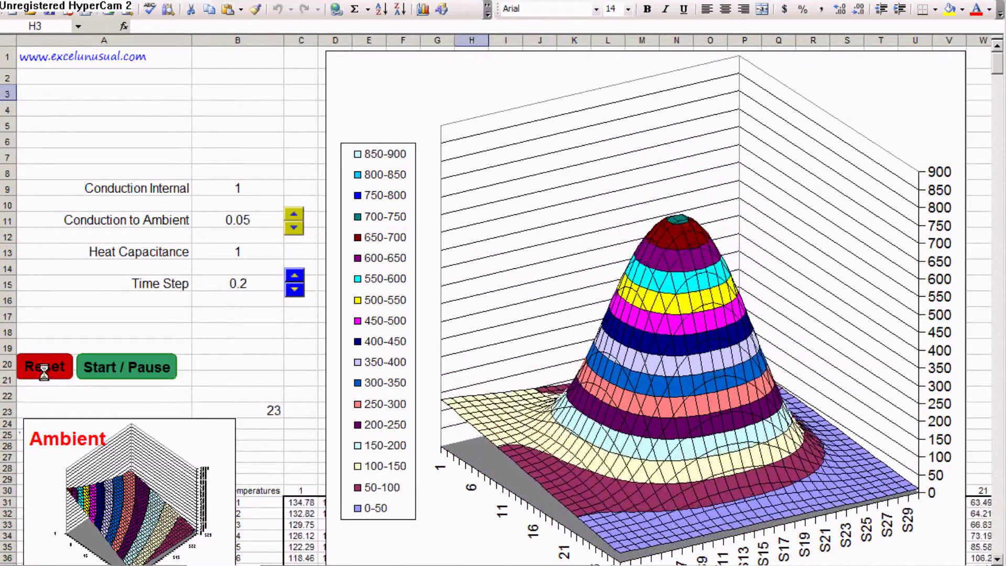
{"action": "left_click", "coordinate": [44, 373]}
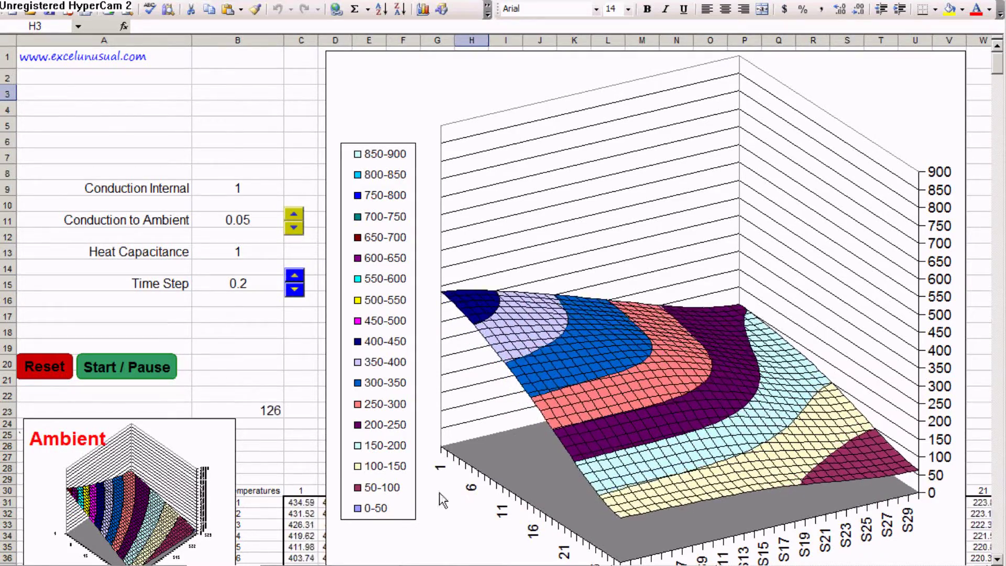
{"action": "left_click", "coordinate": [155, 373]}
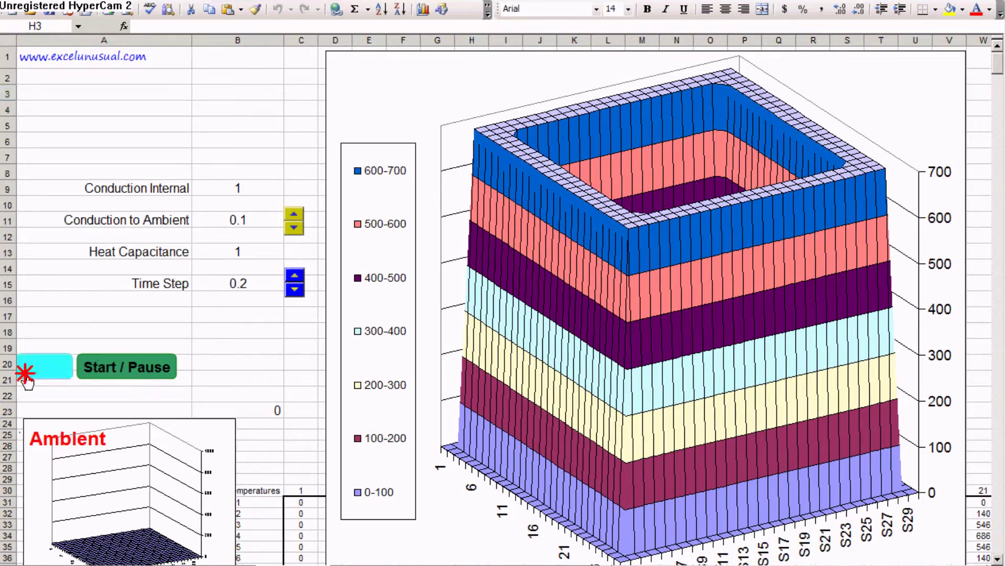
- Start the square-ring simulation, reset it three times, then pause it once cooled
{"action": "left_click", "coordinate": [108, 367]}
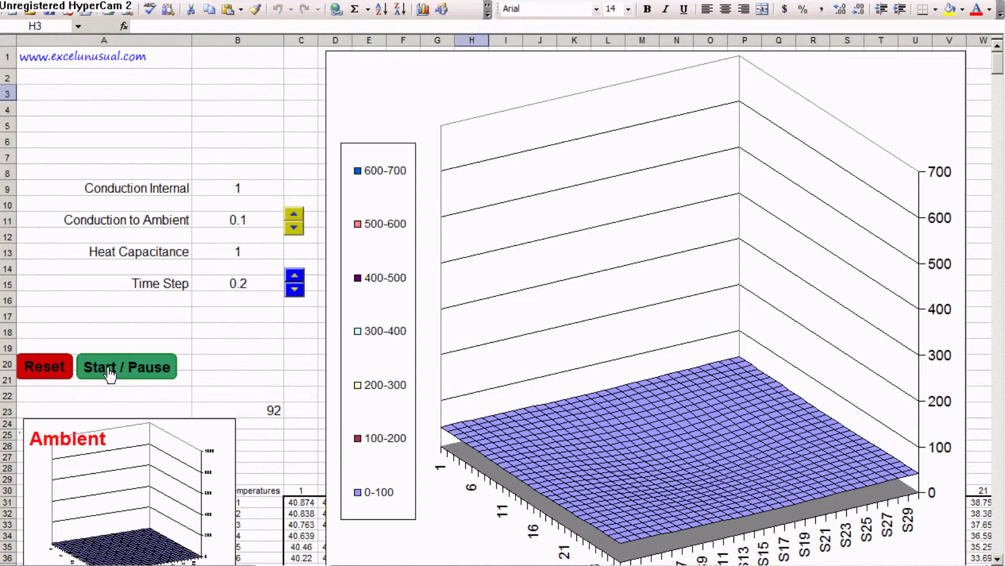
{"action": "left_click", "coordinate": [42, 365]}
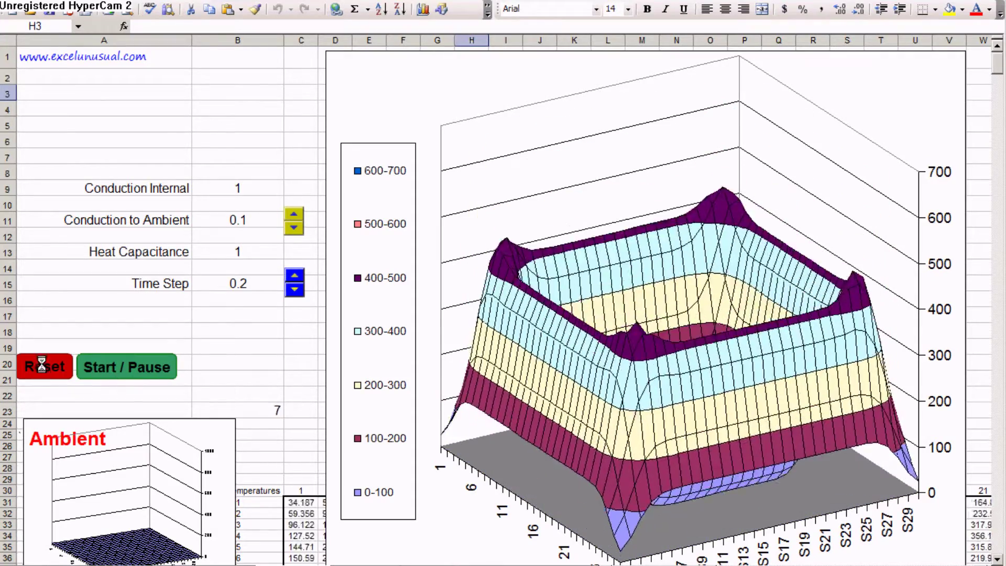
{"action": "left_click", "coordinate": [41, 365]}
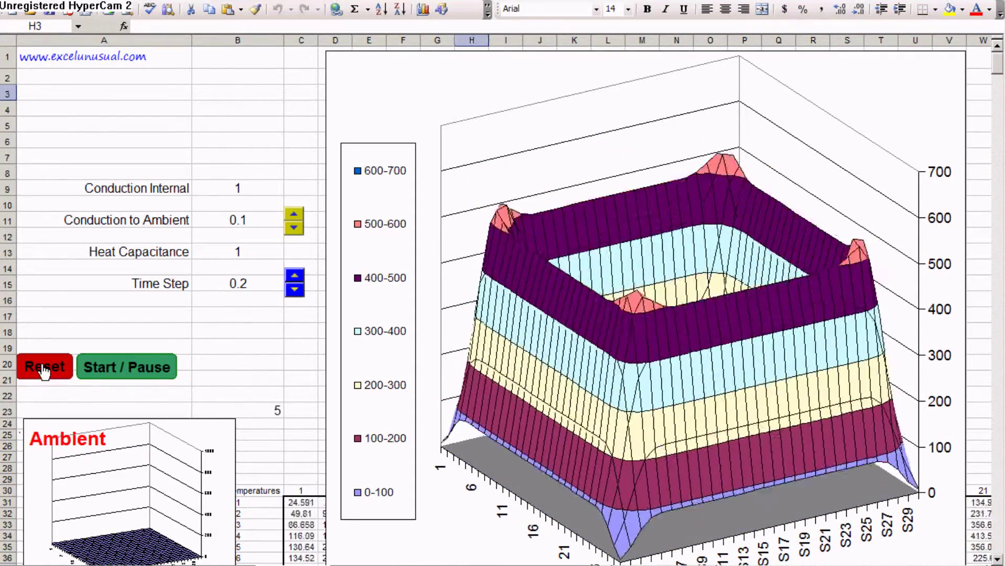
{"action": "left_click", "coordinate": [43, 365]}
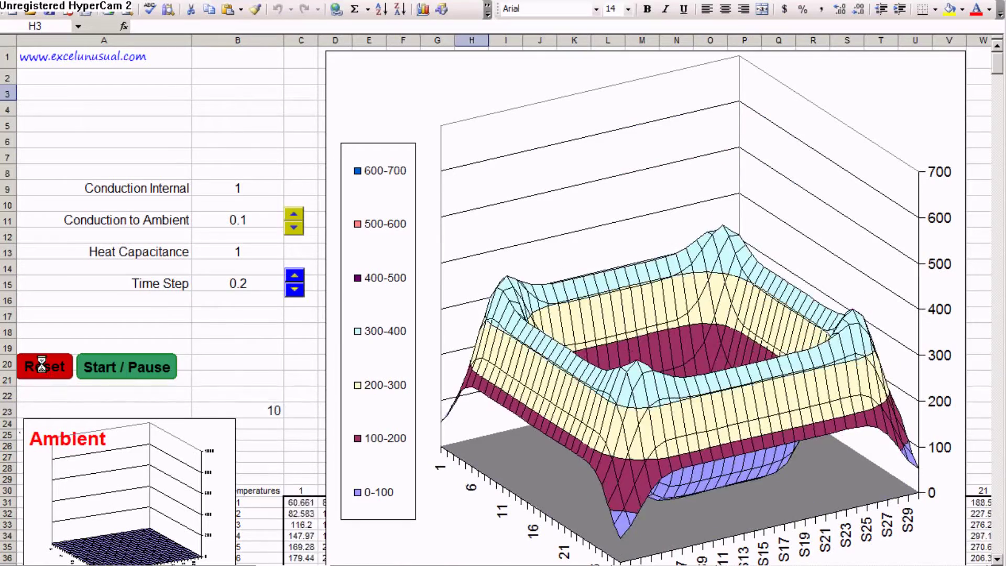
{"action": "left_click", "coordinate": [117, 365]}
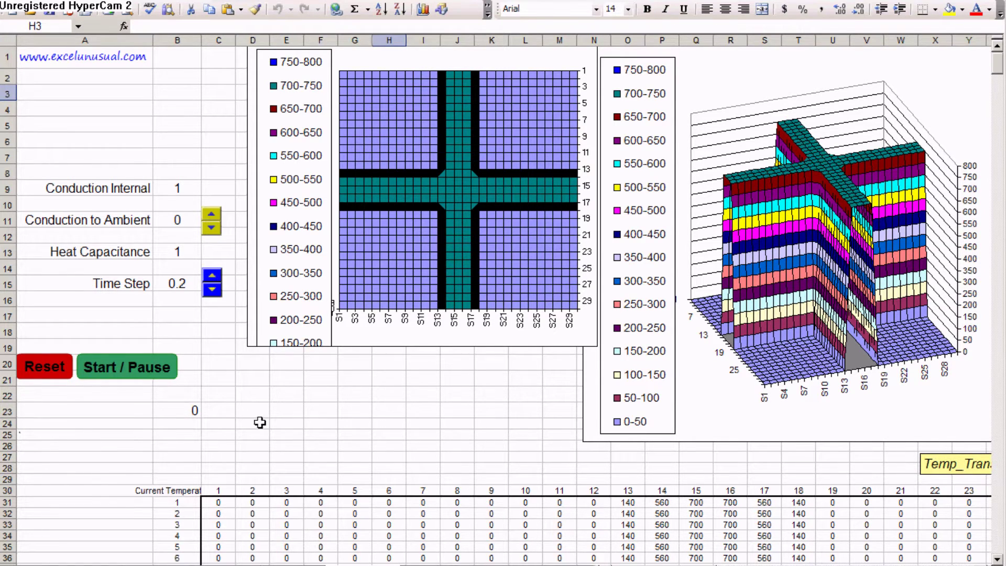
- Review the cross model's ambient and initial temperature tables, checking a horizontal-band value, then return to top
{"action": "scroll", "coordinate": [260, 422], "scroll_direction": "down", "scroll_amount": 20}
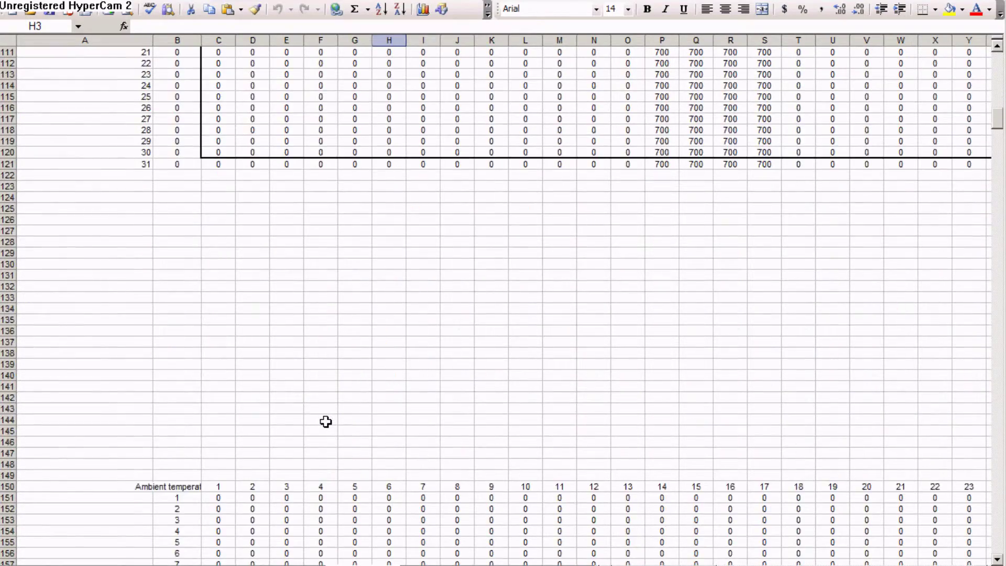
{"action": "scroll", "coordinate": [325, 421], "scroll_direction": "down", "scroll_amount": 3}
{"action": "scroll", "coordinate": [321, 407], "scroll_direction": "up", "scroll_amount": 14}
{"action": "scroll", "coordinate": [303, 405], "scroll_direction": "down", "scroll_amount": 5}
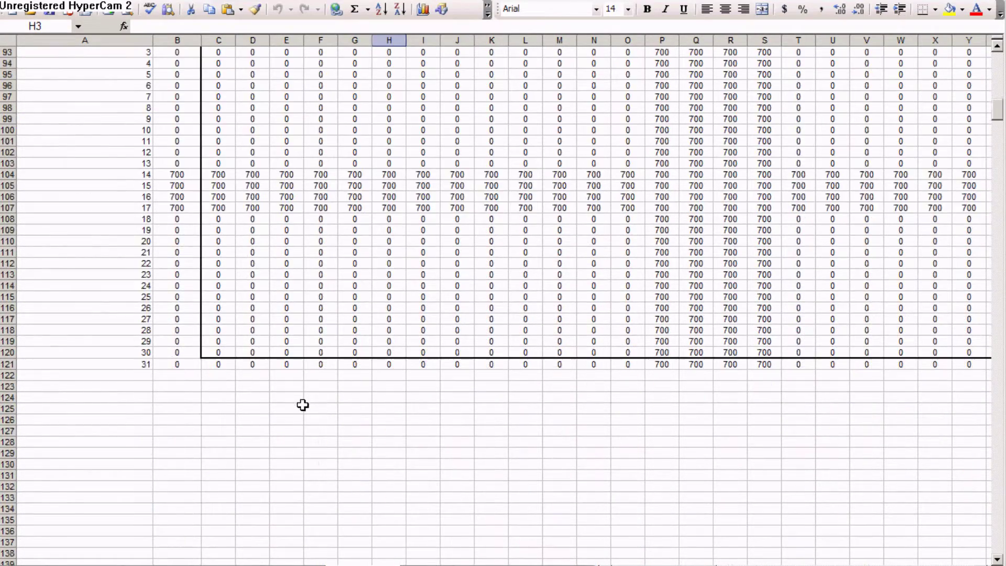
{"action": "scroll", "coordinate": [302, 405], "scroll_direction": "down", "scroll_amount": 15}
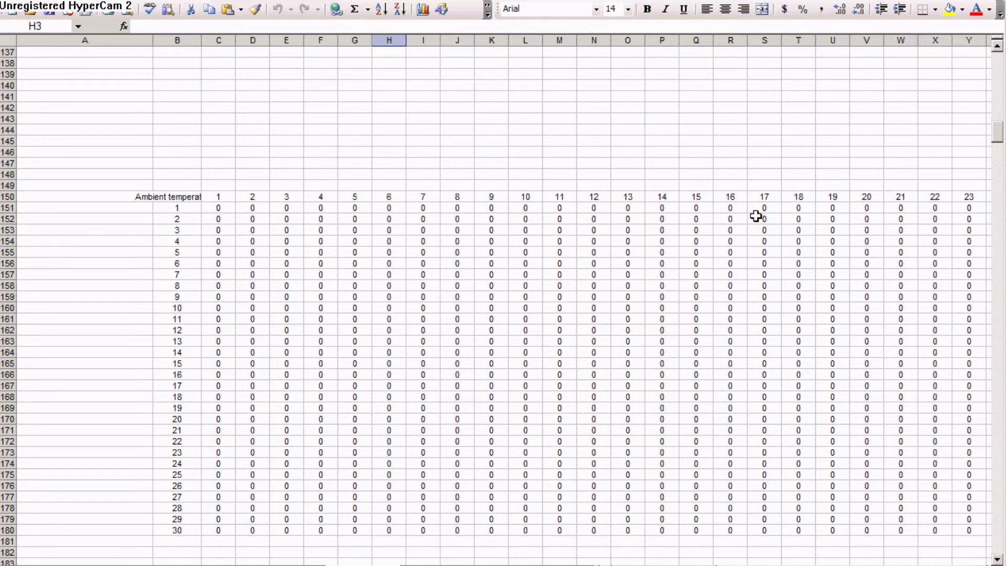
{"action": "left_click_drag", "start_coordinate": [320, 230], "coordinate": [635, 328]}
{"action": "scroll", "coordinate": [461, 382], "scroll_direction": "down", "scroll_amount": 9}
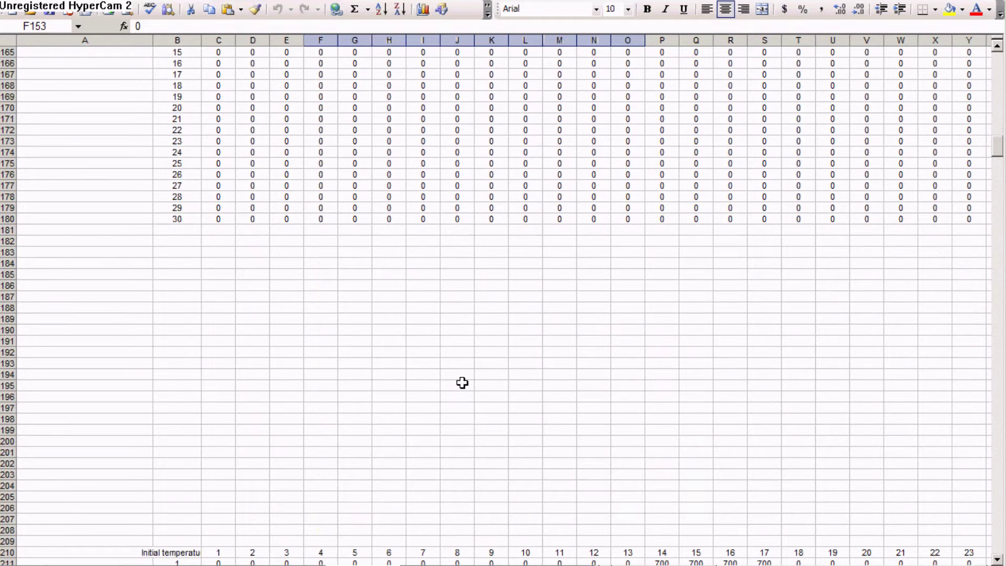
{"action": "scroll", "coordinate": [461, 383], "scroll_direction": "down", "scroll_amount": 11}
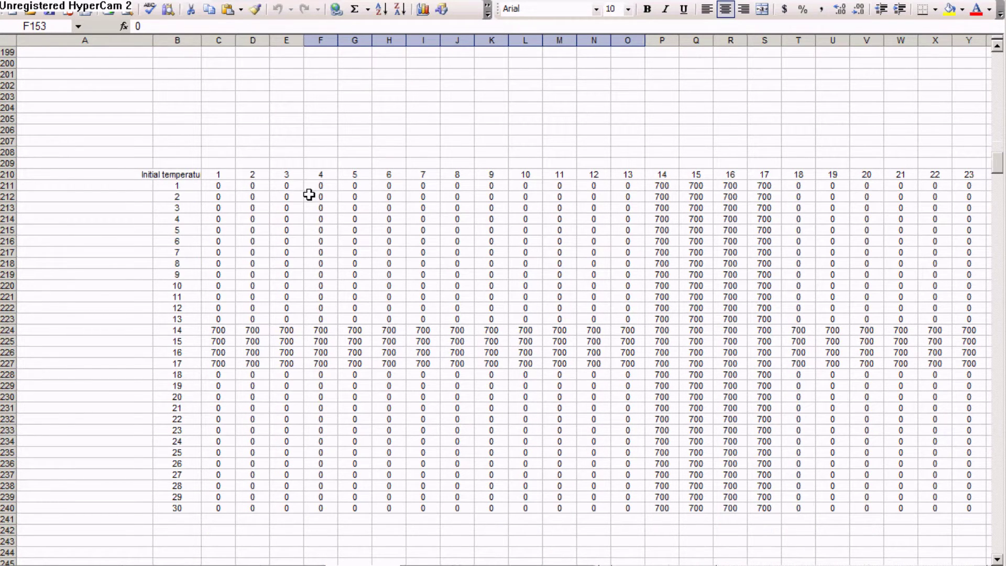
{"action": "left_click", "coordinate": [356, 330]}
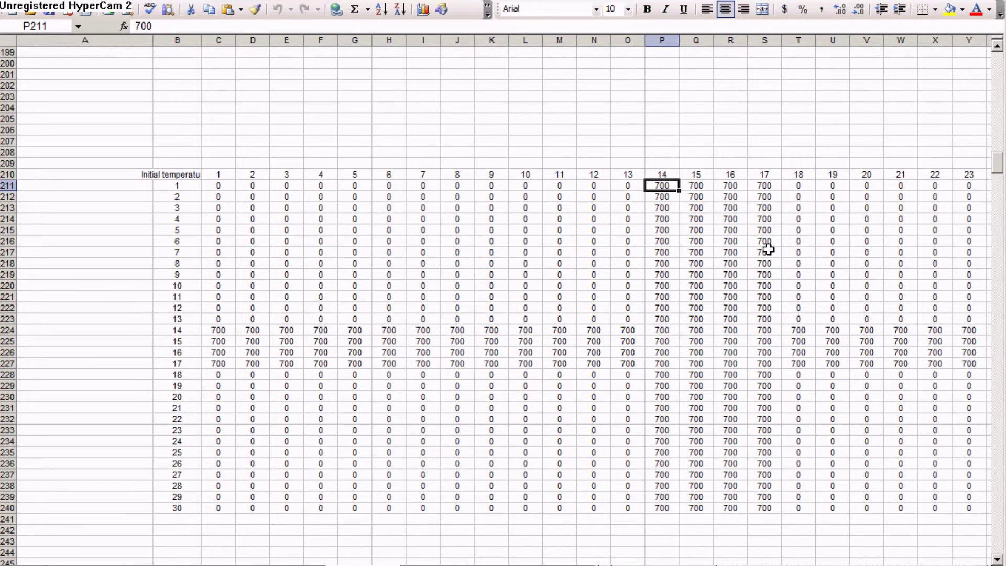
{"action": "left_click_drag", "start_coordinate": [1000, 176], "coordinate": [994, 68]}
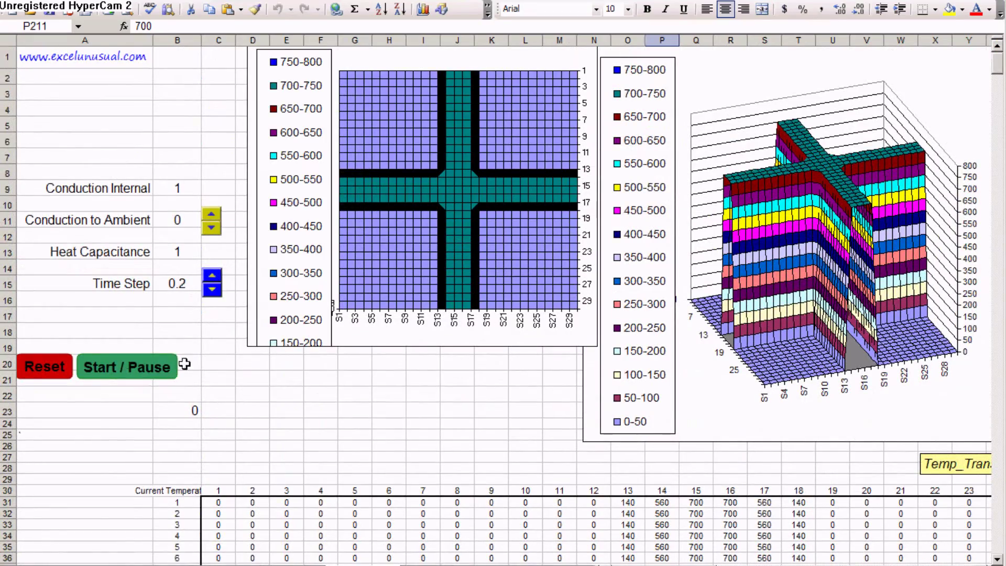
- Run the cross-shaped plate simulation, then reset it twice back to the initial cross pattern
{"action": "left_click", "coordinate": [113, 369]}
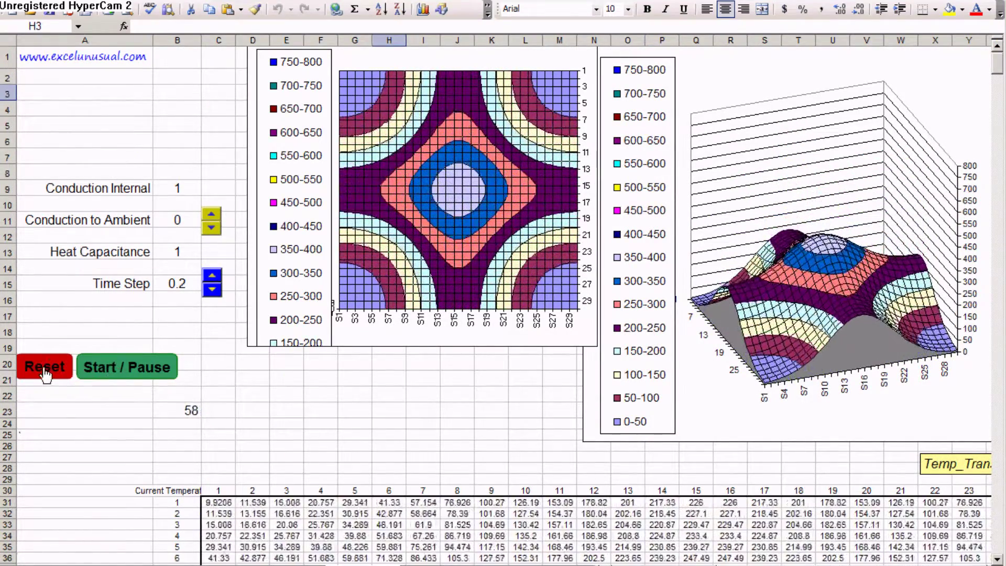
{"action": "left_click", "coordinate": [45, 373]}
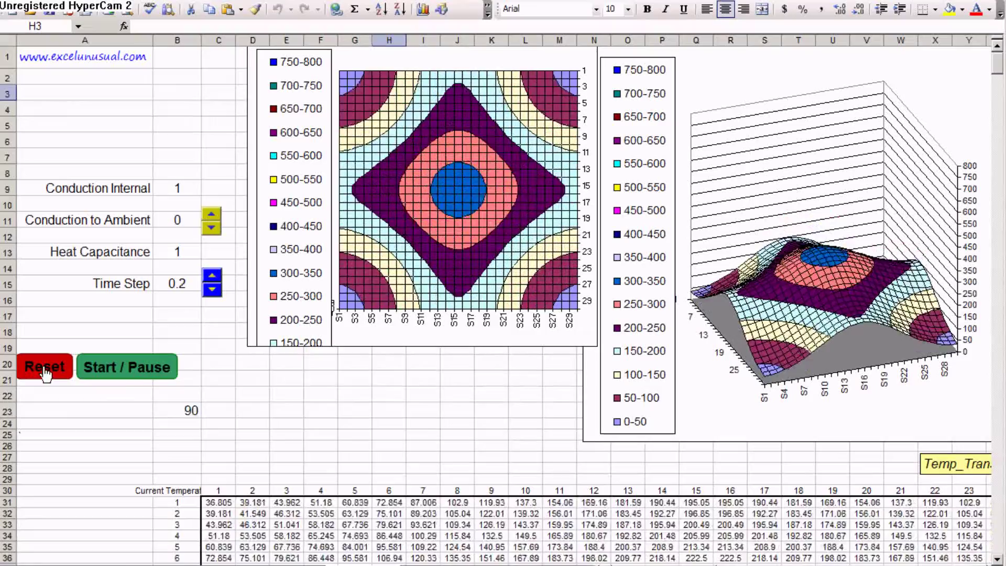
{"action": "left_click", "coordinate": [45, 373]}
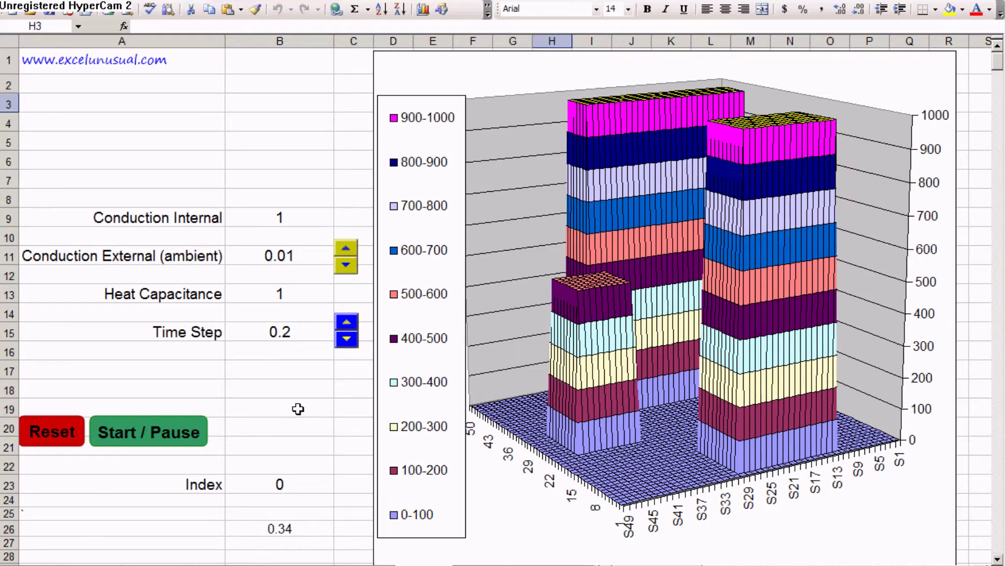
- Run the three-block plate simulation, then reset it twice back to the tall block peaks
{"action": "left_click", "coordinate": [151, 435]}
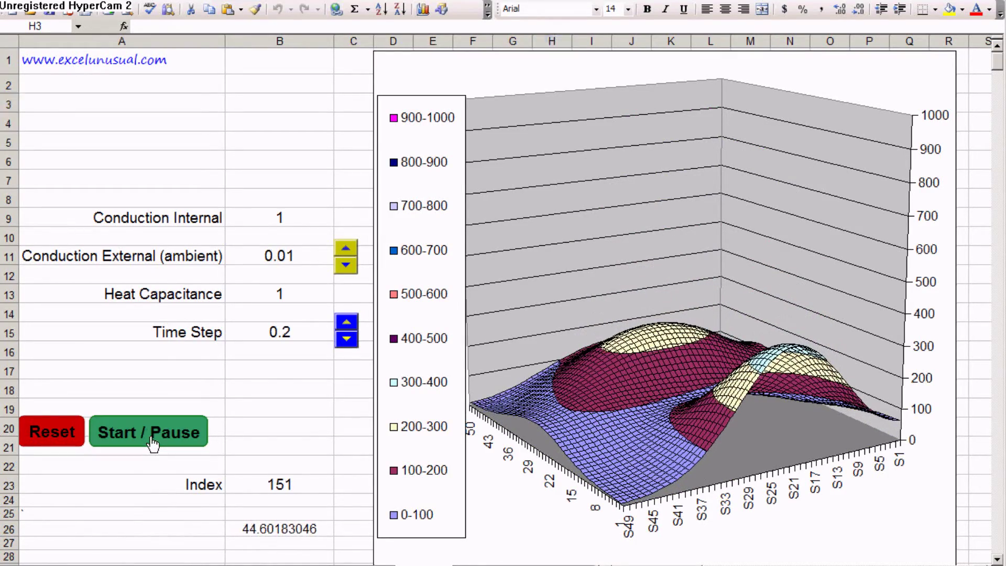
{"action": "left_click", "coordinate": [55, 434]}
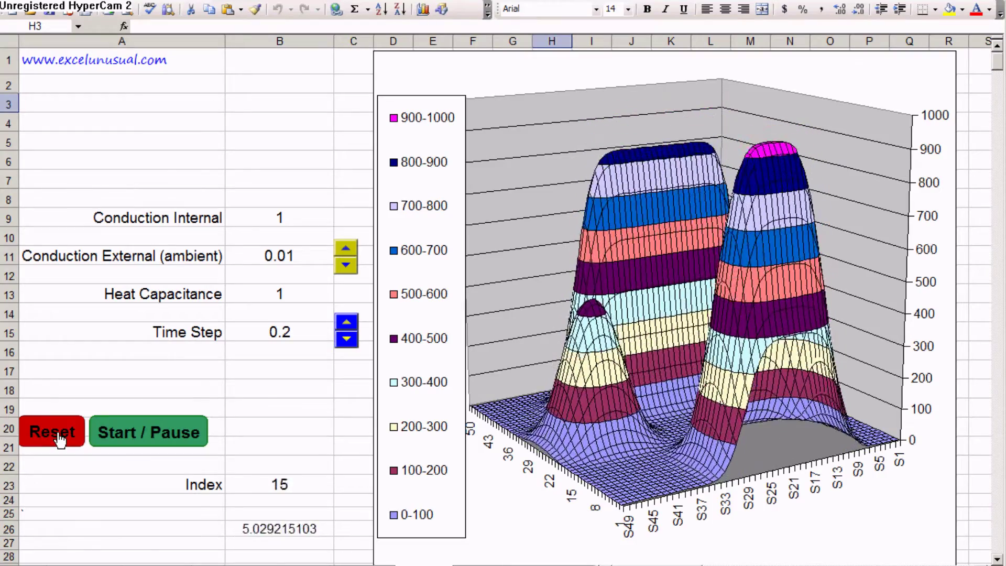
{"action": "left_click", "coordinate": [57, 437]}
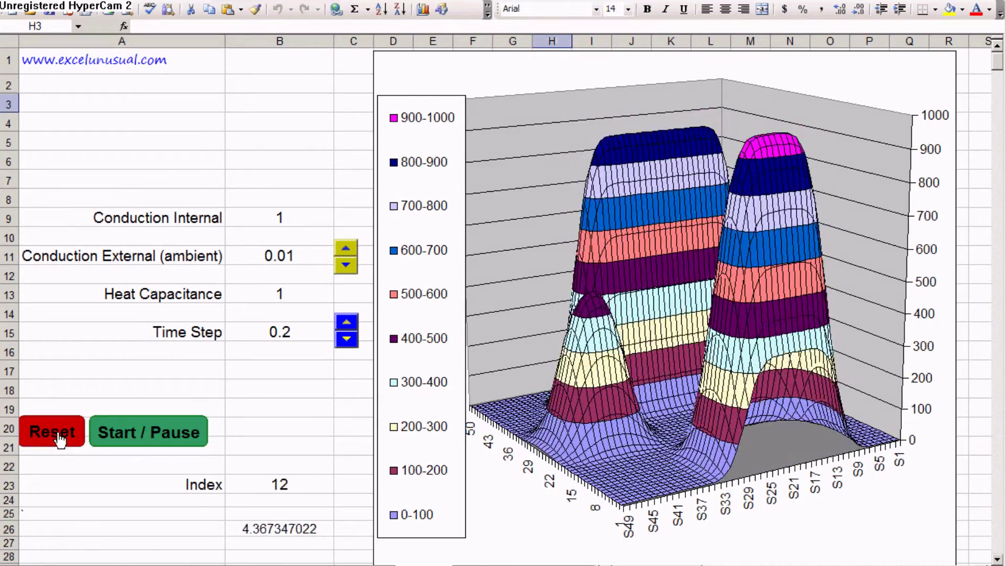